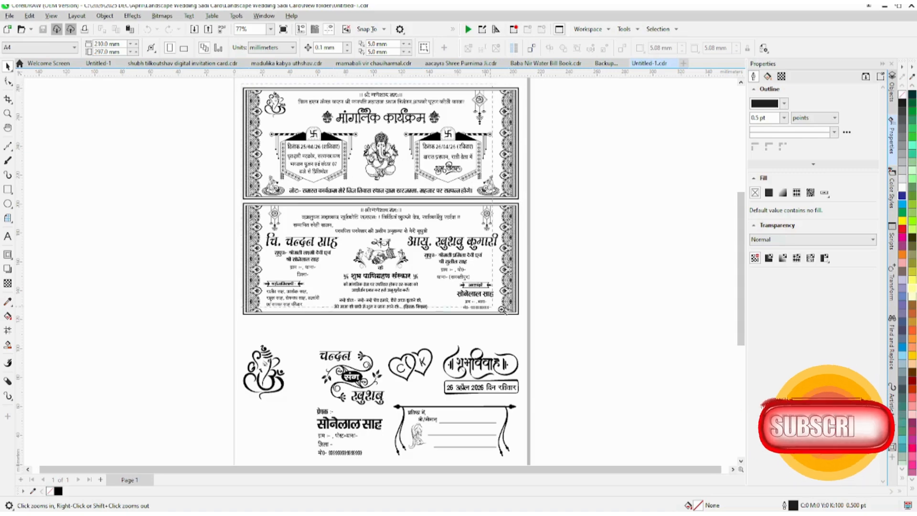
pyautogui.moveTo(523, 319); pyautogui.dragTo(524, 318)
pyautogui.click(348, 97)
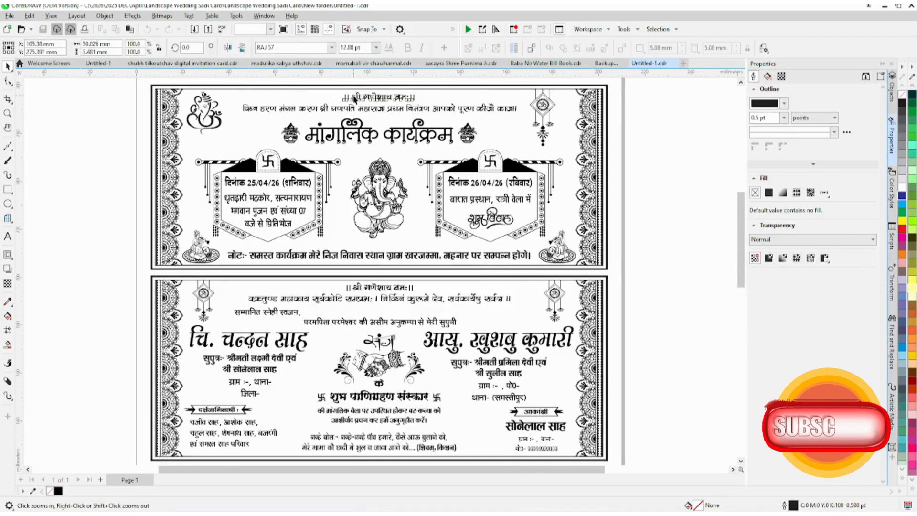
pyautogui.scroll(2, 346, 91)
pyautogui.click(348, 133)
pyautogui.click(357, 177)
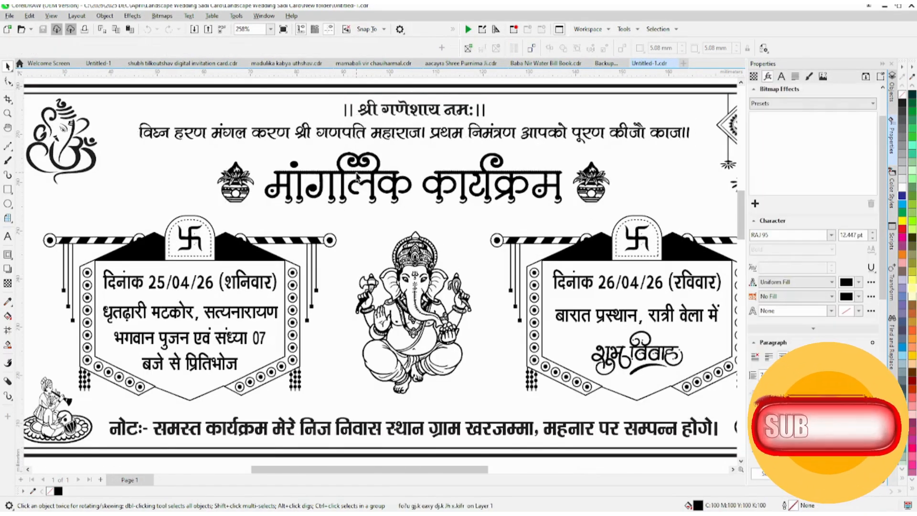
pyautogui.scroll(-1, 356, 191)
pyautogui.scroll(-2, 297, 148)
# Step: Try filling all the artwork on the page with red
pyautogui.hotkey('ctrl', 'a')
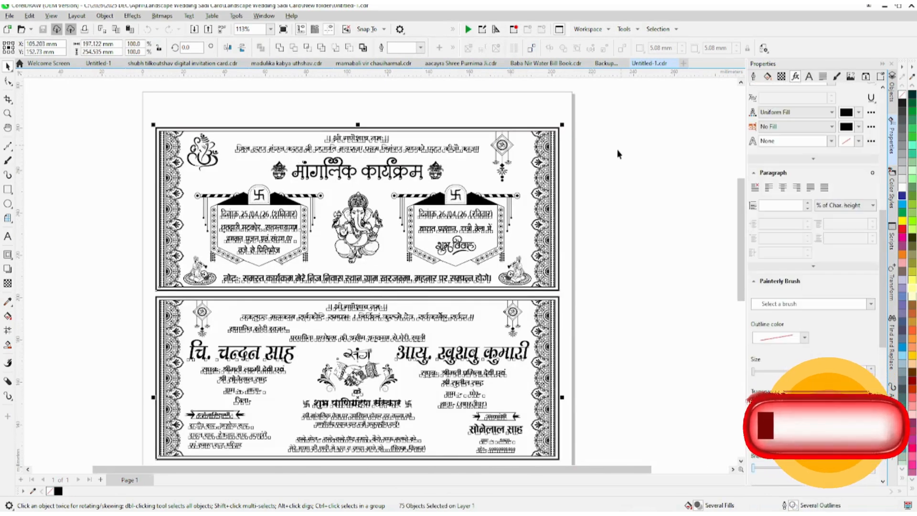
pyautogui.scroll(-2, 620, 153)
pyautogui.scroll(1, 566, 268)
pyautogui.click(902, 228)
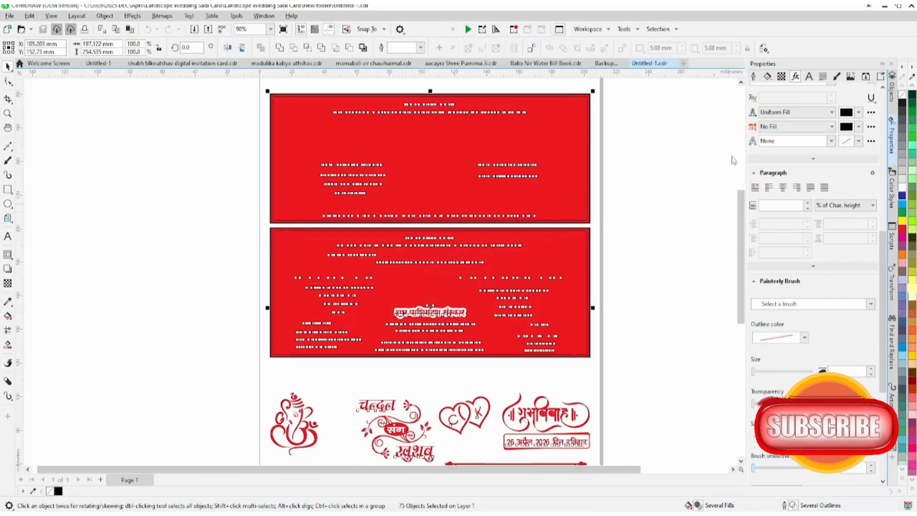
# Step: Try a white fill and a red outline on the four border rectangles of both cards
pyautogui.click(583, 127)
pyautogui.click(533, 95)
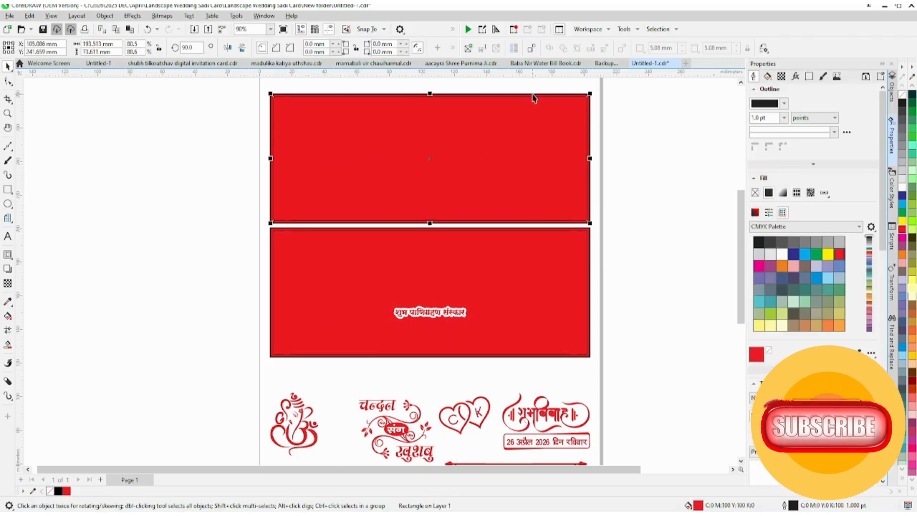
pyautogui.keyDown('shift'); pyautogui.click(534, 97); pyautogui.keyUp('shift')
pyautogui.keyDown('shift'); pyautogui.click(543, 233); pyautogui.keyUp('shift')
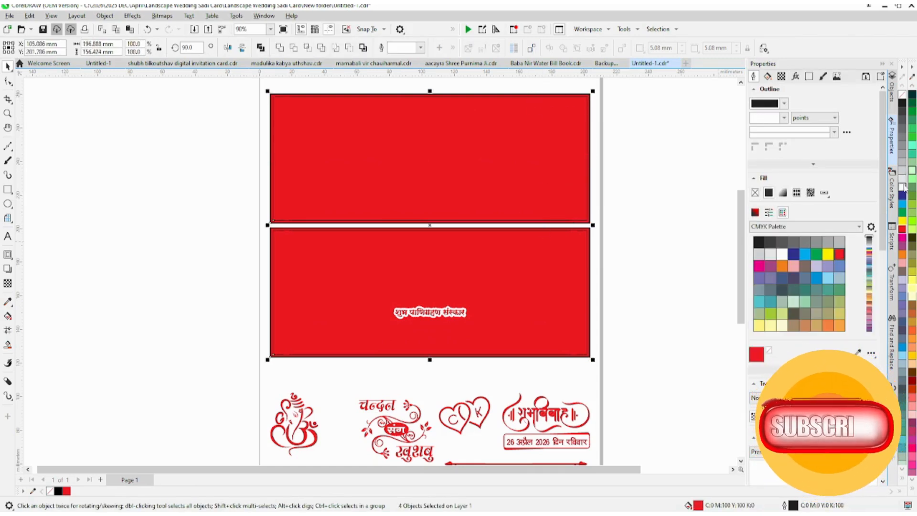
pyautogui.click(901, 186)
pyautogui.rightClick(902, 229)
# Step: Undo the recolouring of the card borders and of the whole artwork
pyautogui.hotkey('ctrl', 'z')
pyautogui.hotkey('ctrl', 'z')
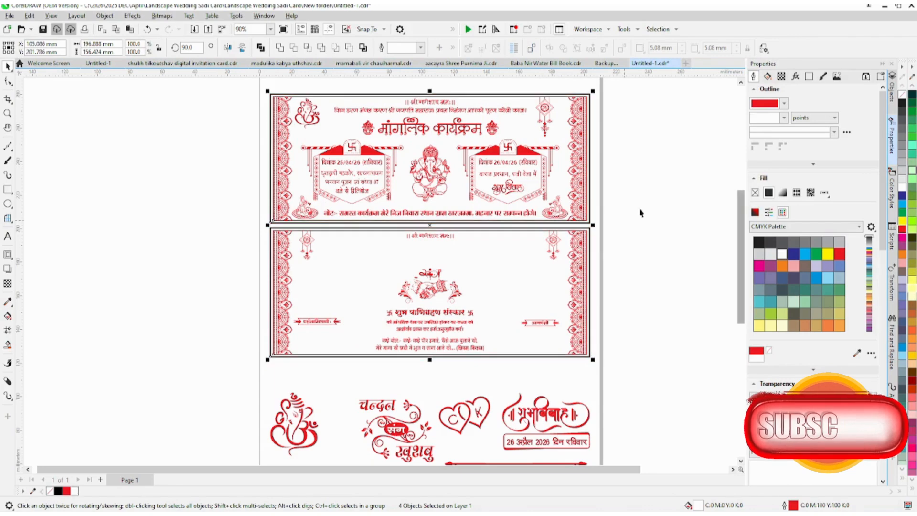
pyautogui.hotkey('ctrl', 'z')
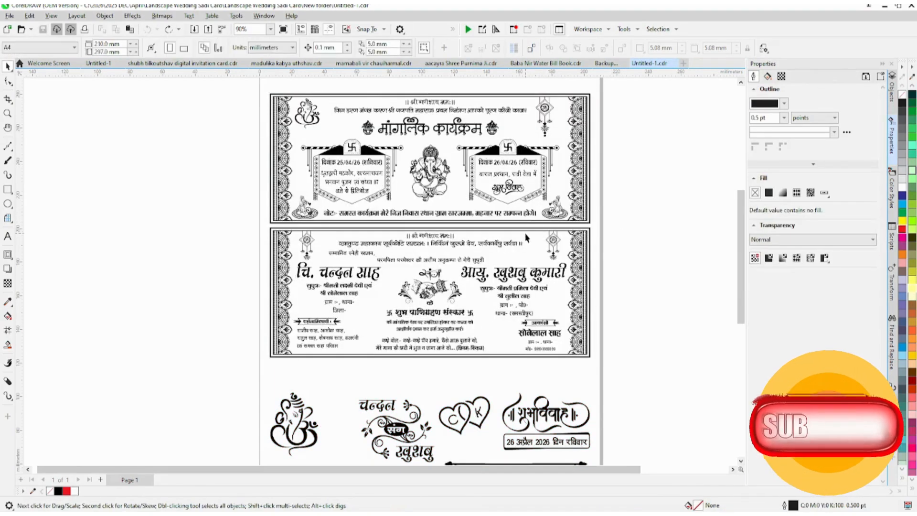
# Step: Try filling the four border rectangles of the upper and lower cards with white
pyautogui.moveTo(526, 236); pyautogui.dragTo(531, 230)
pyautogui.hotkey('ctrl', 'z')
pyautogui.scroll(1, 504, 233)
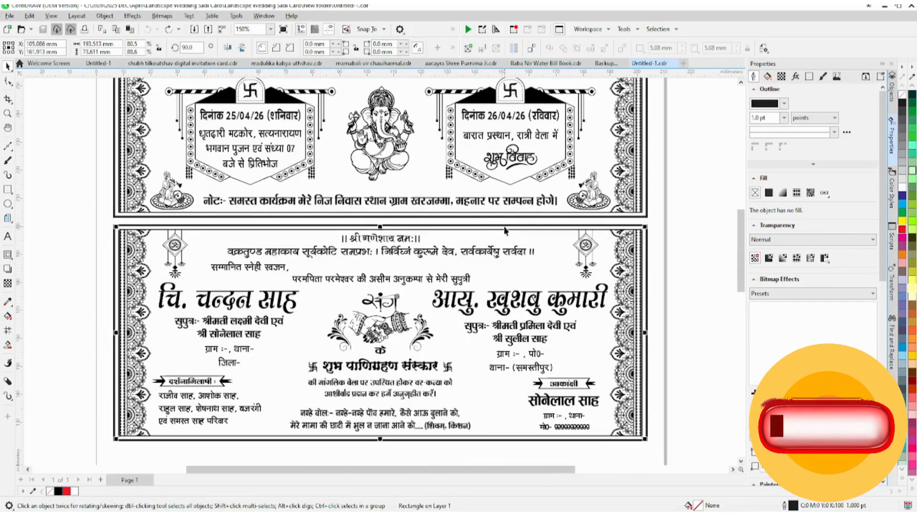
pyautogui.keyDown('shift'); pyautogui.click(499, 225); pyautogui.keyUp('shift')
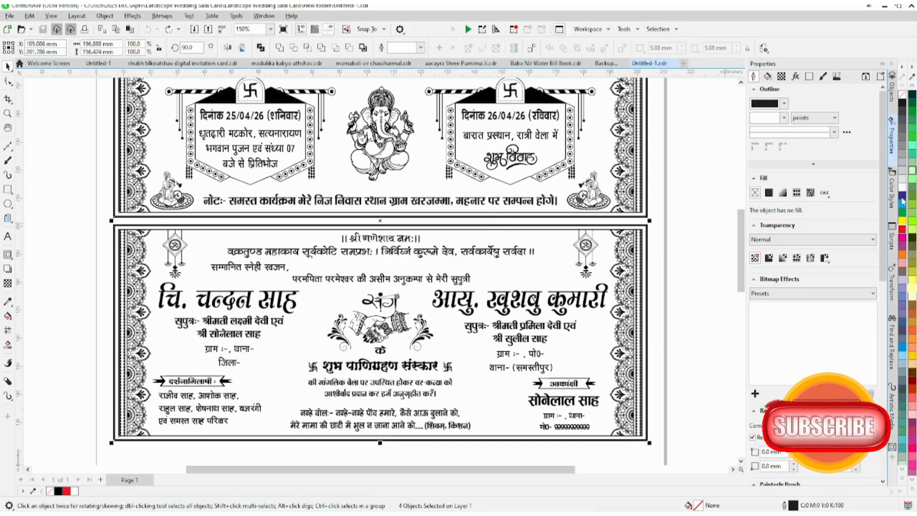
pyautogui.click(902, 186)
pyautogui.hotkey('ctrl', 'z')
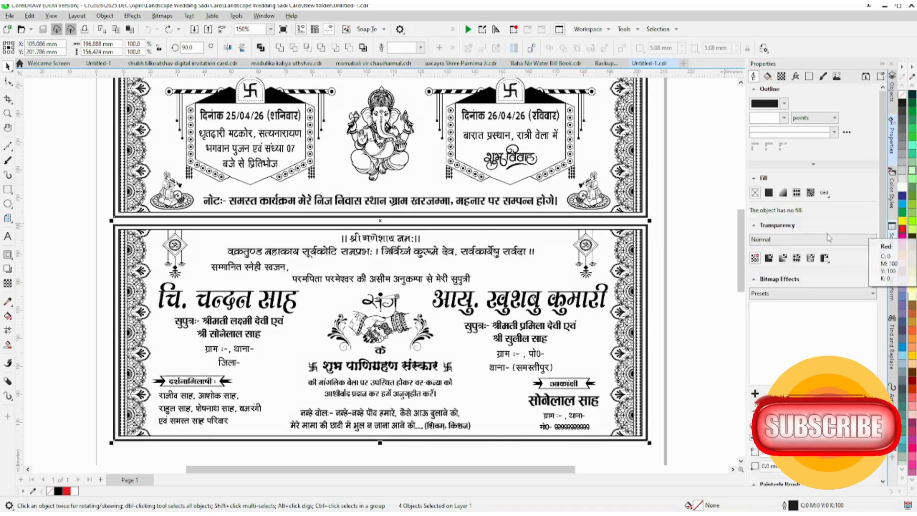
pyautogui.hotkey('ctrl', 'a')
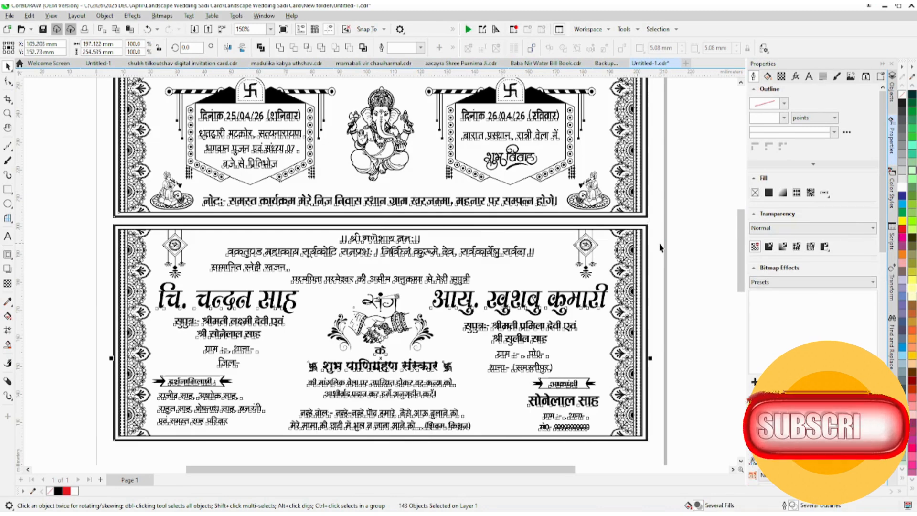
pyautogui.click(660, 247)
pyautogui.moveTo(558, 274); pyautogui.dragTo(591, 239)
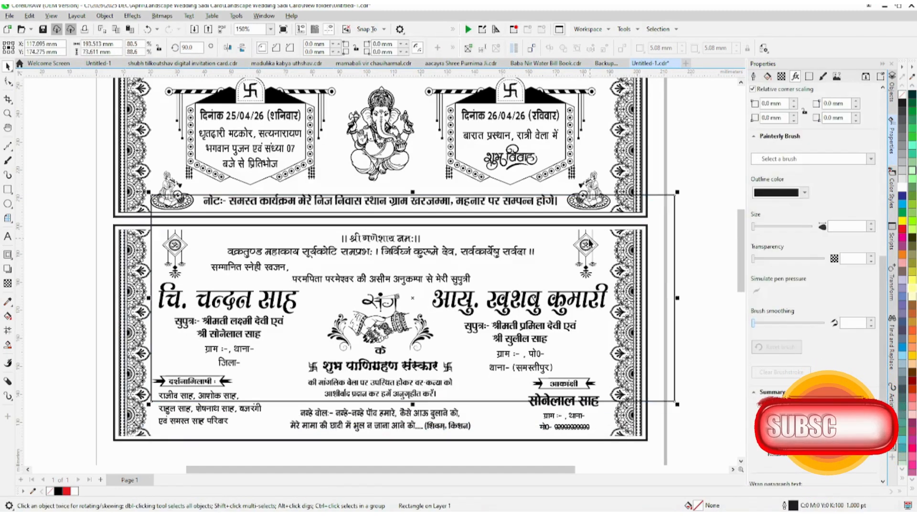
pyautogui.hotkey('ctrl', 'z')
pyautogui.hotkey('ctrl', 'z')
# Step: Try a red outline with no fill on the double border rectangles of the lower and upper cards
pyautogui.keyDown('shift'); pyautogui.click(563, 439); pyautogui.keyUp('shift')
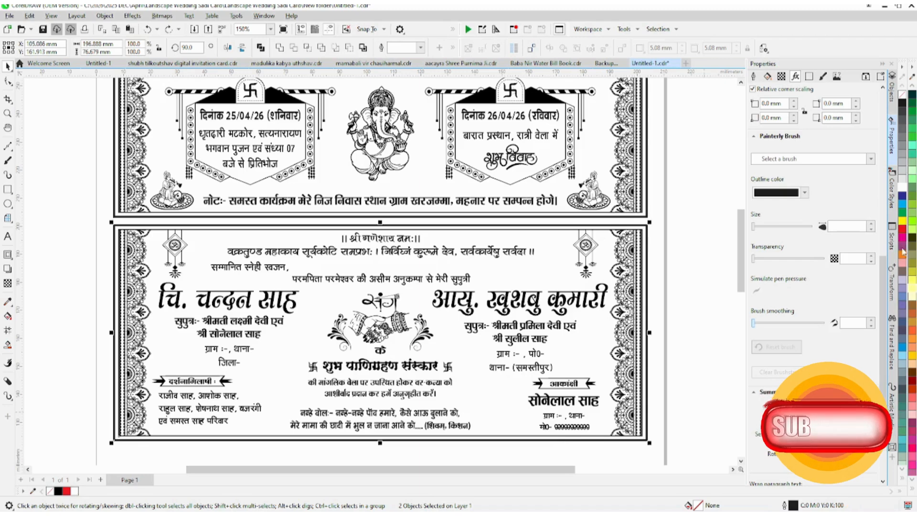
pyautogui.click(902, 231)
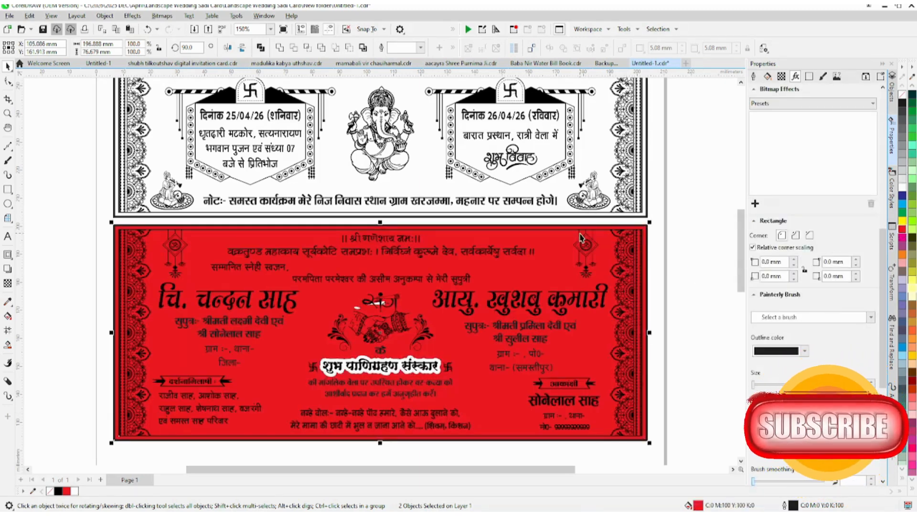
pyautogui.click(902, 92)
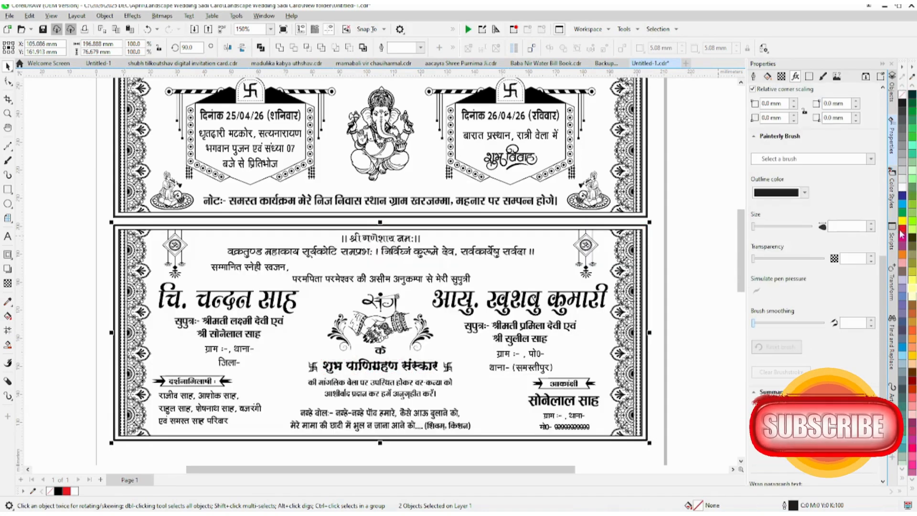
pyautogui.rightClick(900, 229)
pyautogui.scroll(-1, 296, 320)
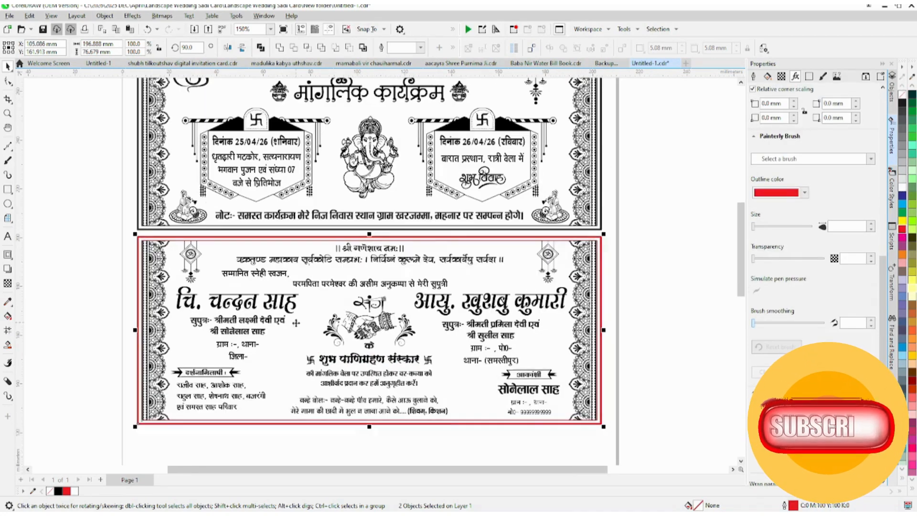
pyautogui.click(439, 232)
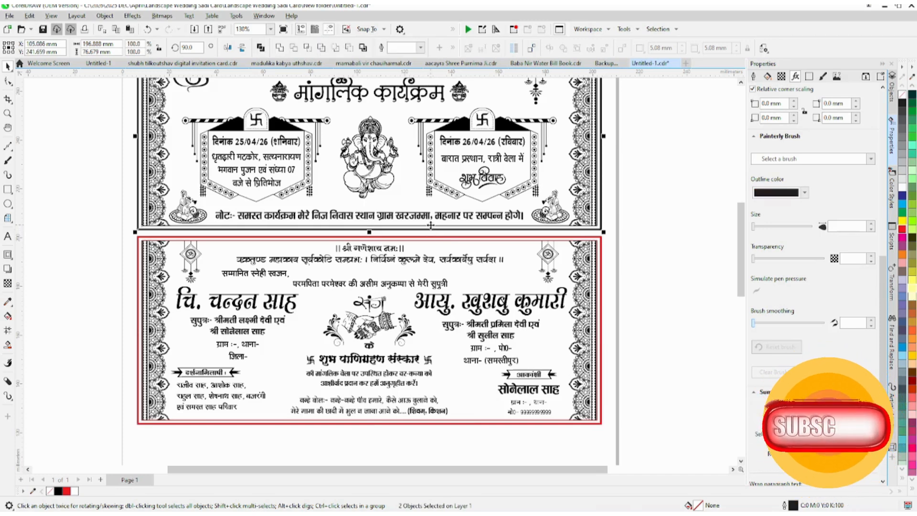
pyautogui.rightClick(901, 229)
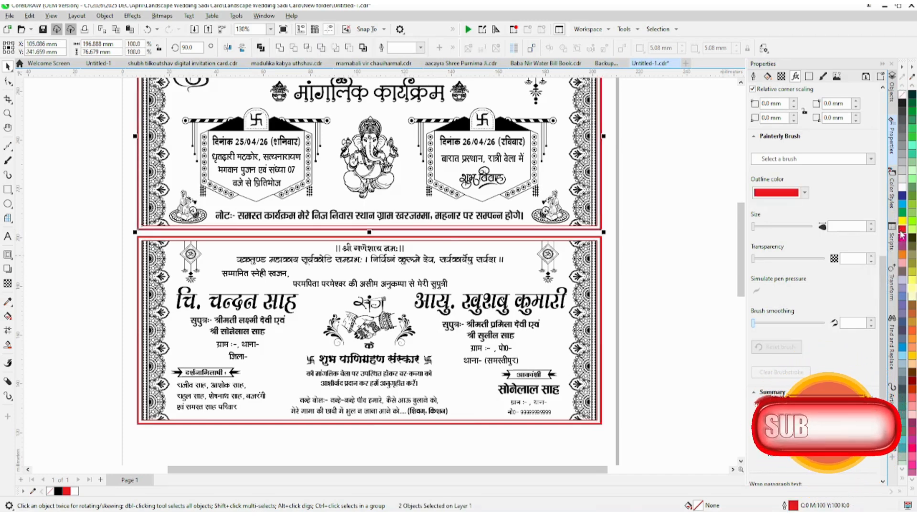
pyautogui.scroll(3, 600, 241)
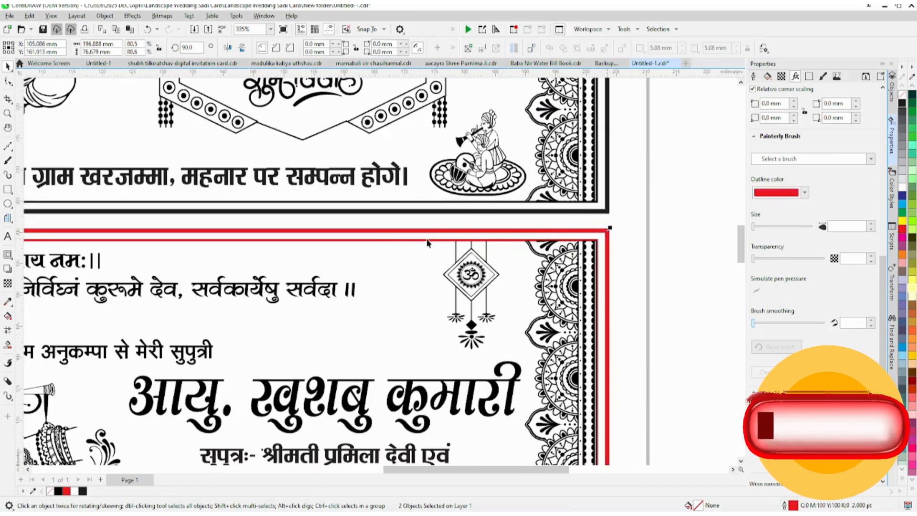
pyautogui.hotkey('ctrl', 'z')
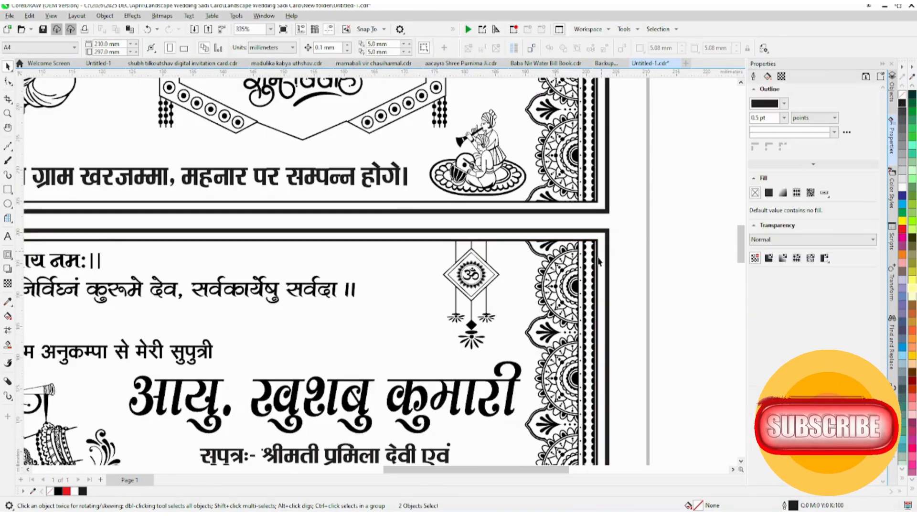
# Step: Group the four border rectangles of both cards into one object
pyautogui.scroll(-2, 468, 240)
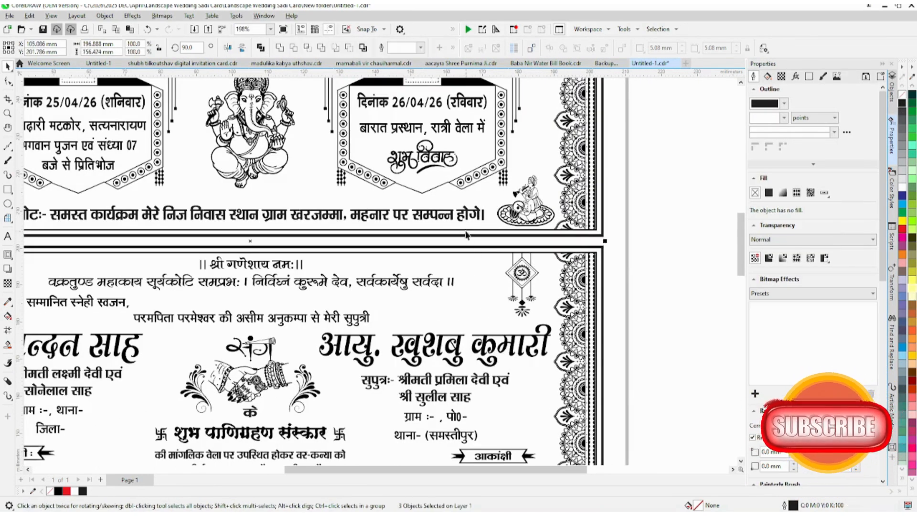
pyautogui.scroll(-3, 487, 245)
pyautogui.click(614, 256)
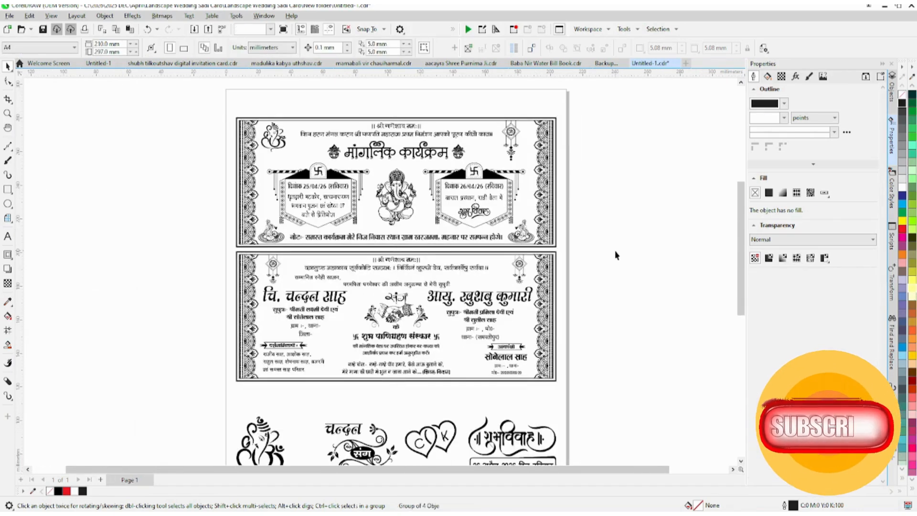
# Step: Fill every object on the page with red
pyautogui.hotkey('ctrl', 'a')
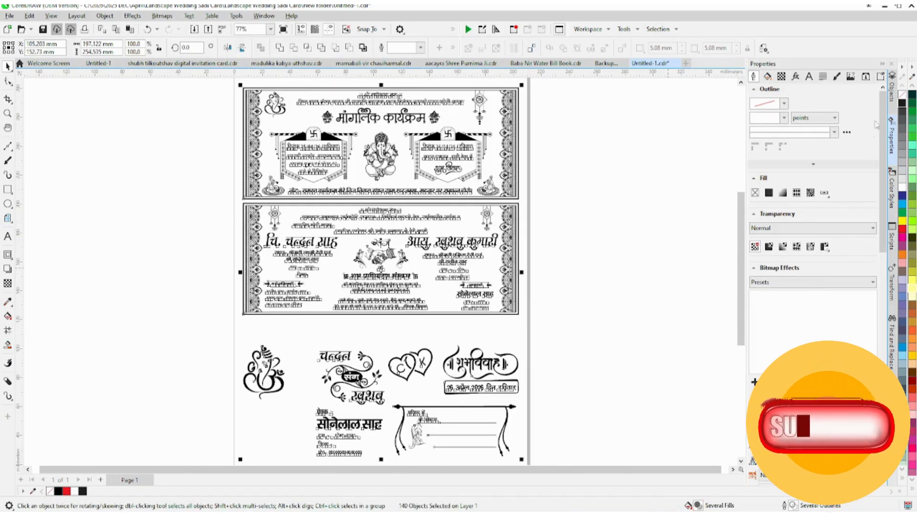
pyautogui.click(903, 231)
pyautogui.click(670, 209)
# Step: Remove the fill from the grouped border rectangles of both cards and set their outline to red
pyautogui.click(512, 209)
pyautogui.click(510, 196)
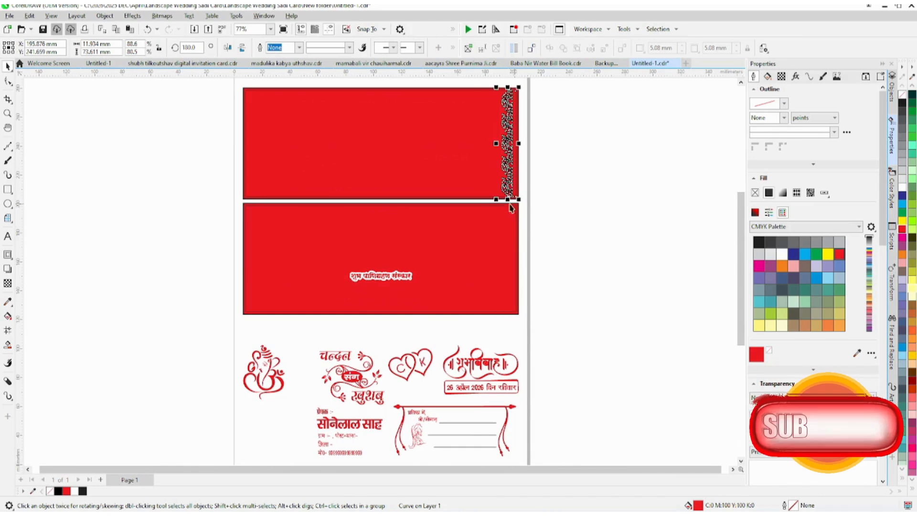
pyautogui.click(520, 201)
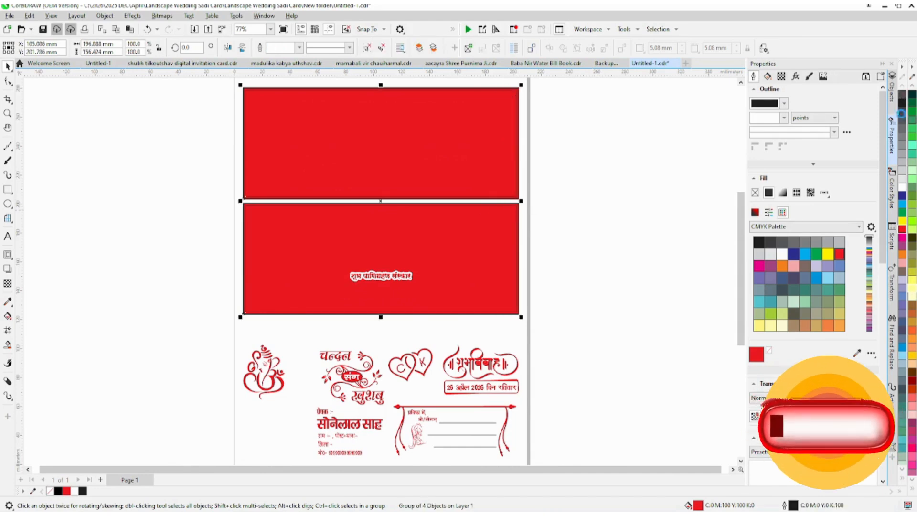
pyautogui.click(902, 95)
pyautogui.rightClick(902, 229)
pyautogui.click(609, 236)
# Step: Delete the red pieces filling the letter openings of वि and वा in the शुभविवाह title
pyautogui.press('F2')
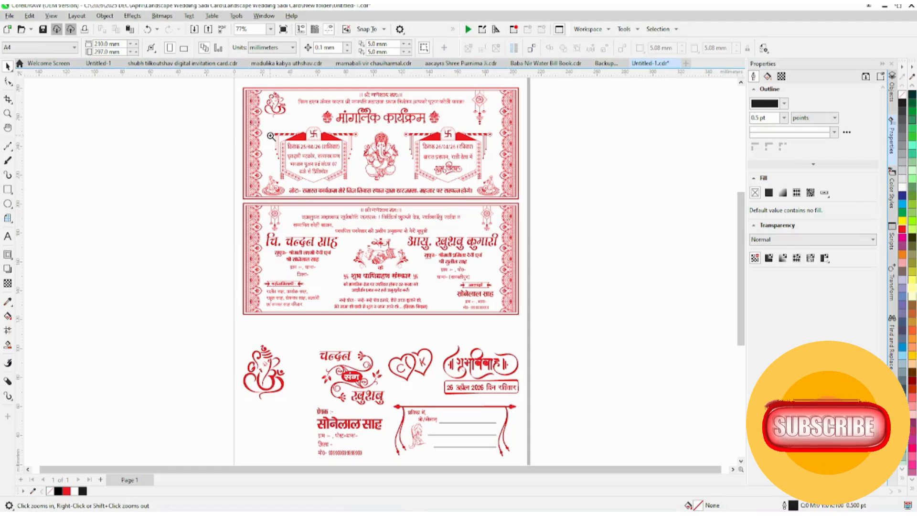
pyautogui.moveTo(522, 313); pyautogui.dragTo(236, 86)
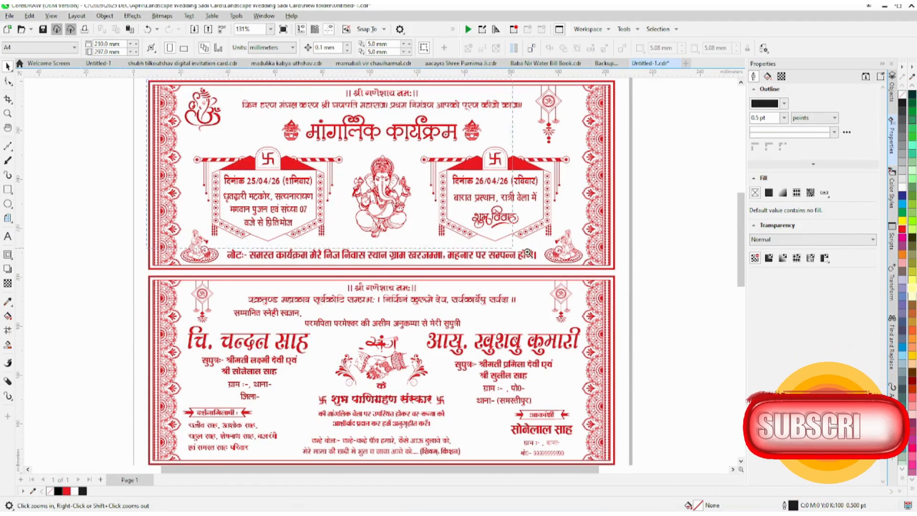
pyautogui.moveTo(528, 253); pyautogui.dragTo(615, 270)
pyautogui.moveTo(740, 208); pyautogui.dragTo(744, 315)
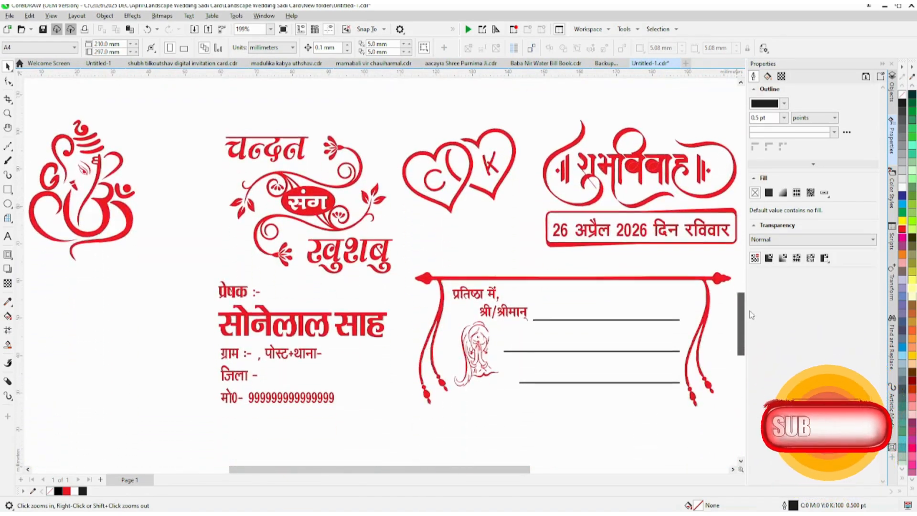
pyautogui.scroll(2, 616, 163)
pyautogui.click(617, 161)
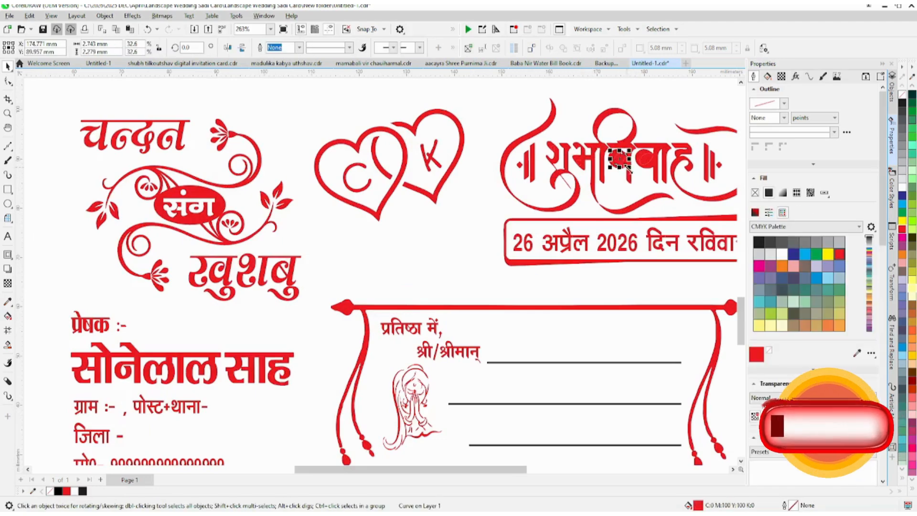
pyautogui.press('Delete')
pyautogui.click(647, 160)
pyautogui.press('Delete')
pyautogui.scroll(-5, 558, 209)
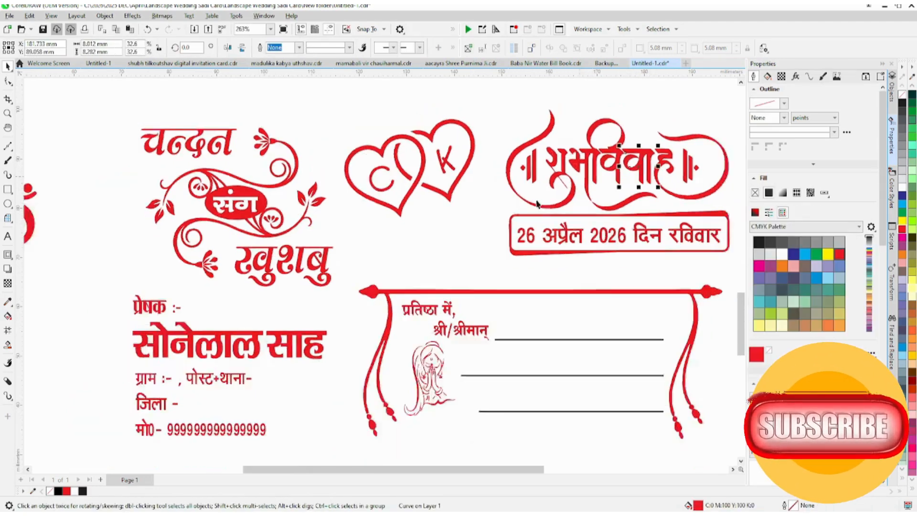
# Step: Examine the शुभविवाह lettering up close for other red pieces filling the letter openings
pyautogui.hotkey('ctrl', 'a')
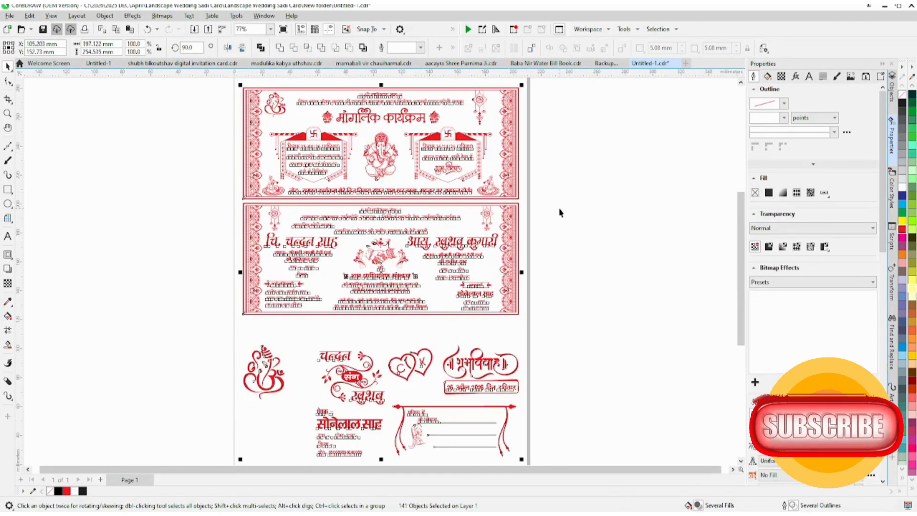
pyautogui.click(559, 212)
pyautogui.scroll(5, 511, 418)
pyautogui.moveTo(587, 151); pyautogui.dragTo(258, 289)
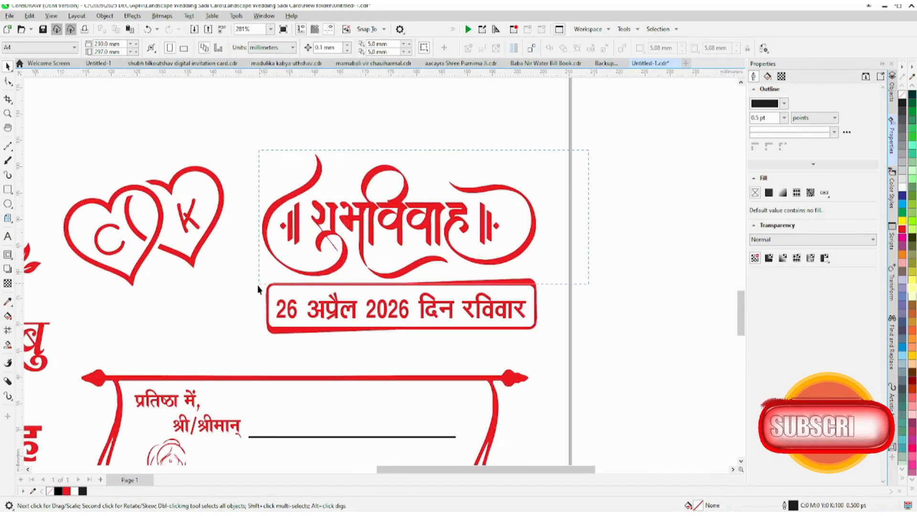
pyautogui.scroll(5, 351, 206)
pyautogui.click(334, 257)
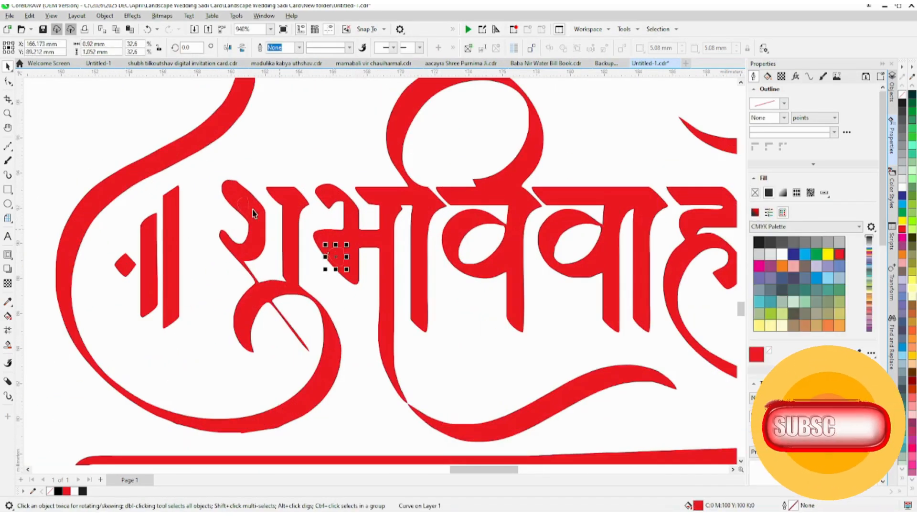
pyautogui.press('Escape')
pyautogui.scroll(-5, 253, 214)
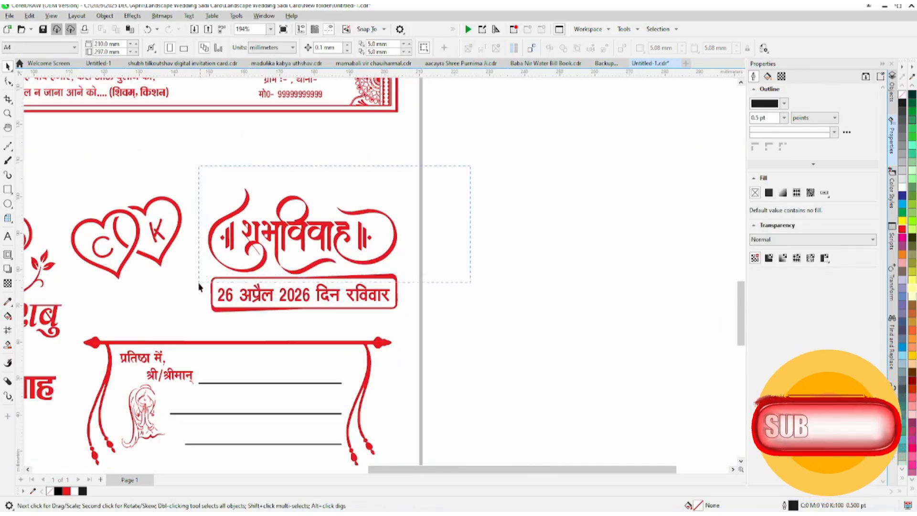
# Step: Weld the शुभविवाह title lettering and its surrounding ornament into a single curve
pyautogui.moveTo(199, 285); pyautogui.dragTo(200, 285)
pyautogui.click(280, 48)
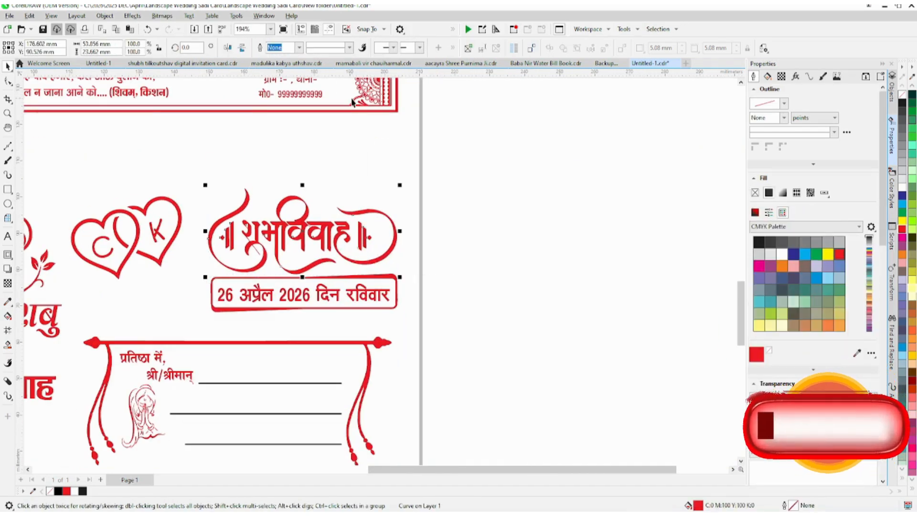
pyautogui.click(444, 180)
# Step: Set the outline of the three address lines under प्रतिष्ठा में to red
pyautogui.scroll(-2, 426, 303)
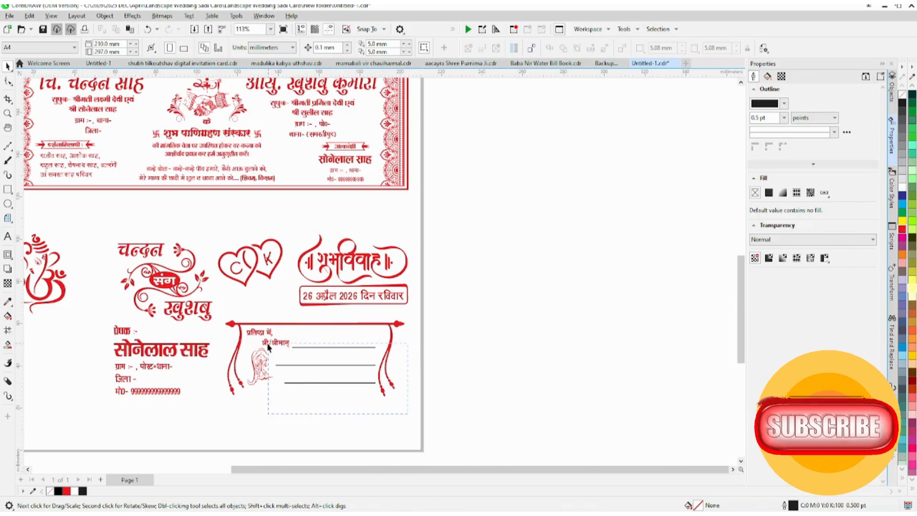
pyautogui.moveTo(269, 347); pyautogui.dragTo(269, 347)
pyautogui.scroll(2, 304, 356)
pyautogui.rightClick(900, 231)
pyautogui.click(531, 327)
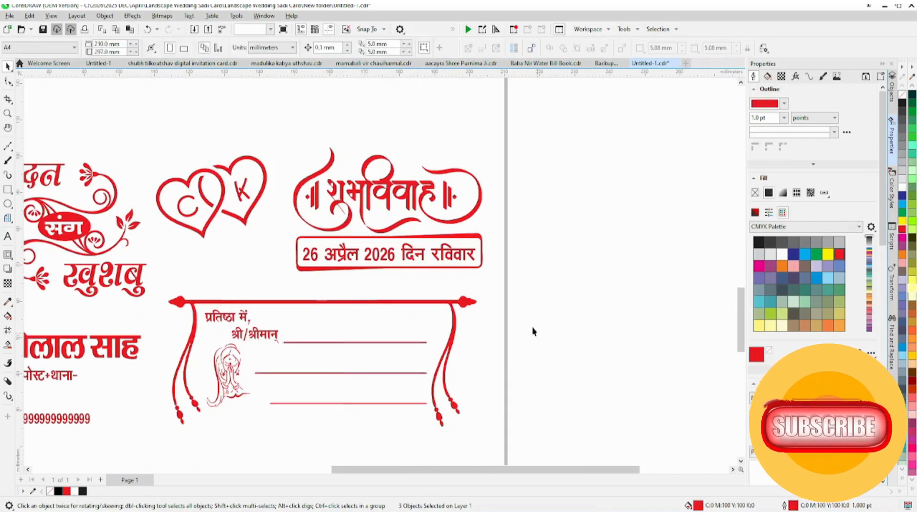
# Step: Look over the recoloured layout, including the मांगलिक कार्यक्रम heading and Ganesha artwork up close
pyautogui.scroll(-2, 360, 285)
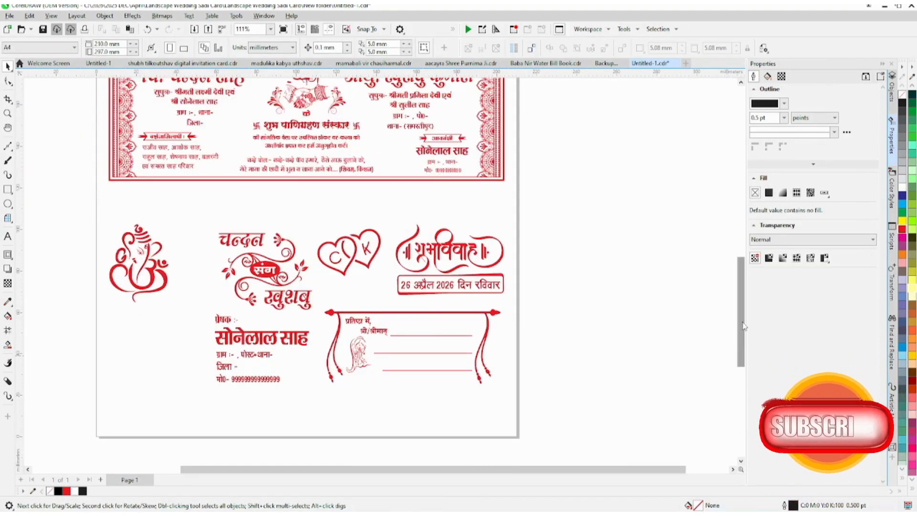
pyautogui.moveTo(744, 328)
pyautogui.mouseDown()
pyautogui.moveTo(742, 245)
pyautogui.moveTo(738, 318)
pyautogui.mouseUp()
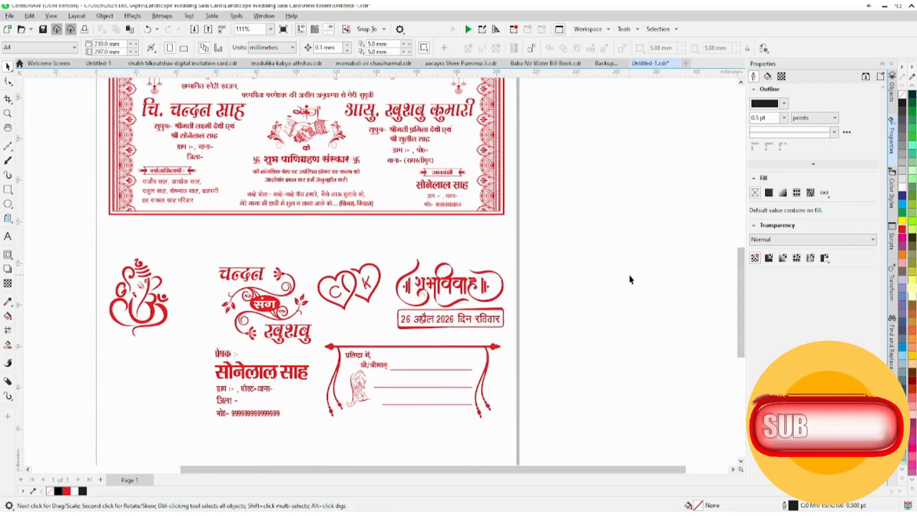
pyautogui.scroll(-1, 629, 279)
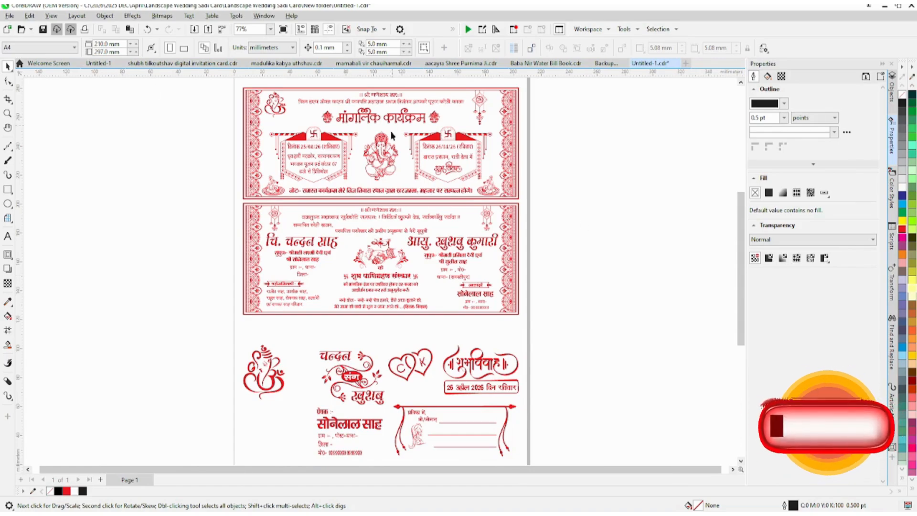
pyautogui.scroll(5, 318, 132)
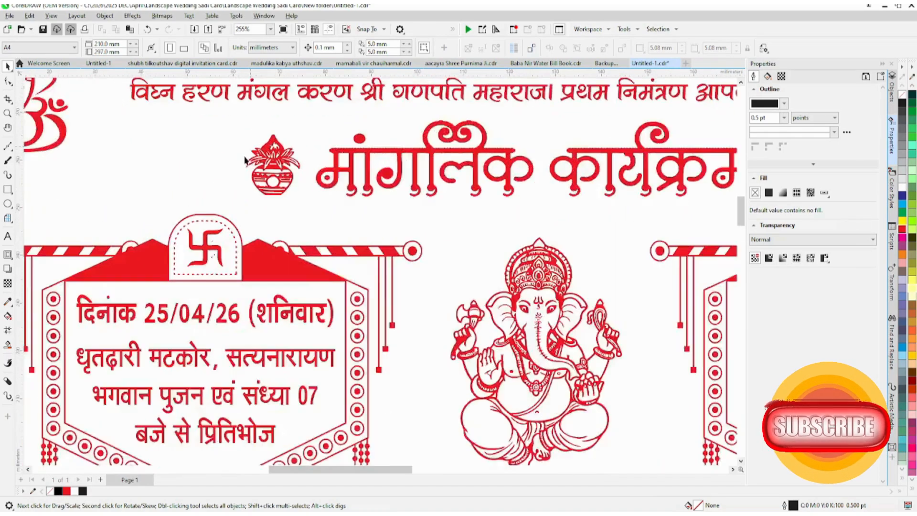
pyautogui.scroll(-4, 291, 136)
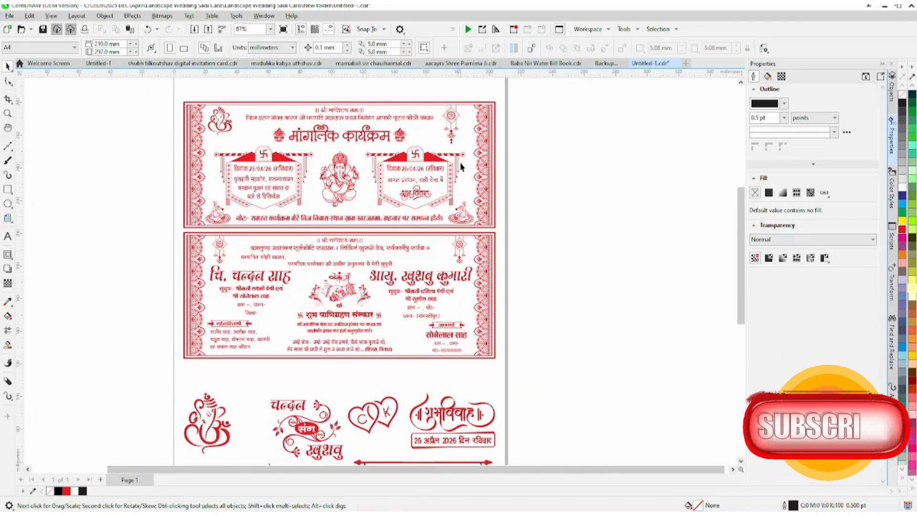
# Step: Fill every object on the page with black
pyautogui.scroll(-1, 460, 166)
pyautogui.hotkey('ctrl', 'a')
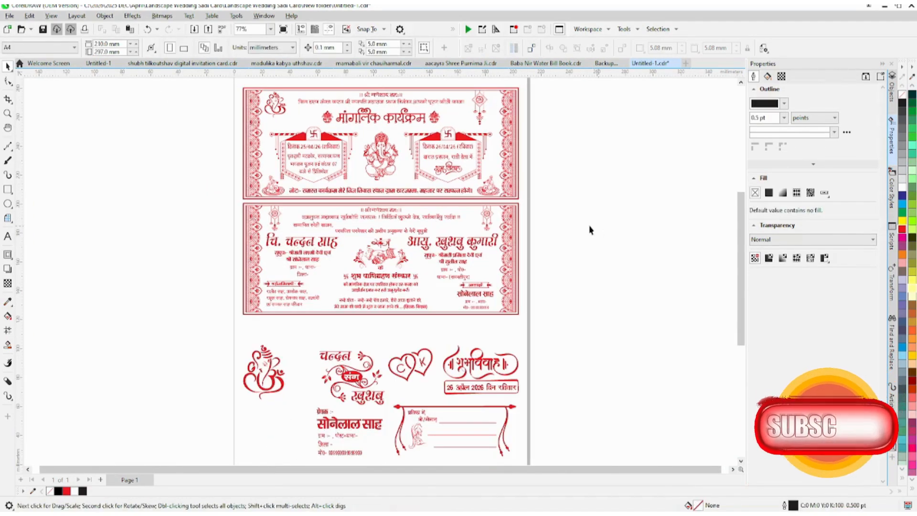
pyautogui.click(906, 106)
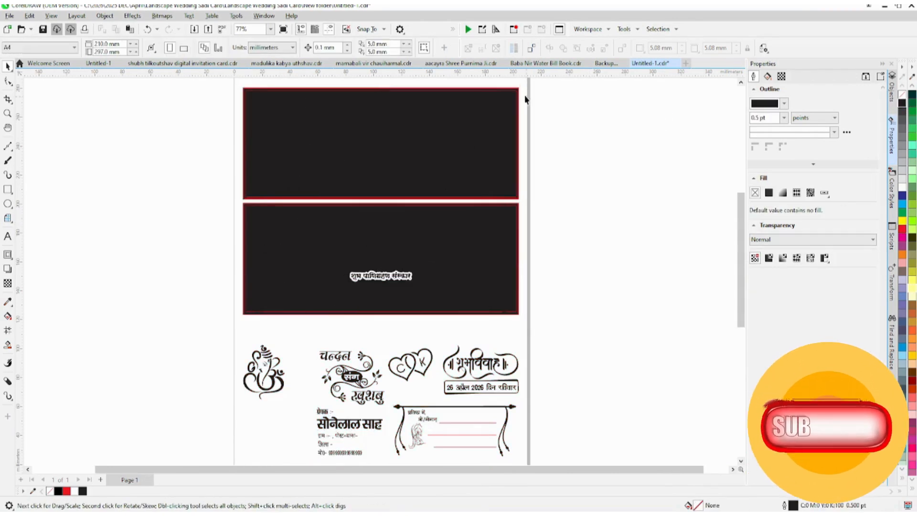
# Step: Remove the fill from the four border rectangles of both cards and set their outline to black
pyautogui.scroll(1, 523, 95)
pyautogui.click(428, 90)
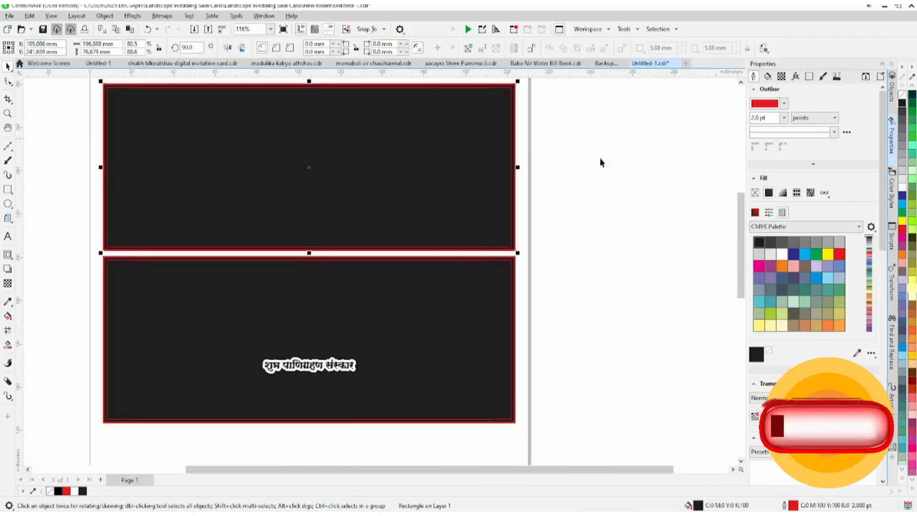
pyautogui.scroll(2, 514, 249)
pyautogui.keyDown('shift'); pyautogui.click(399, 248); pyautogui.keyUp('shift')
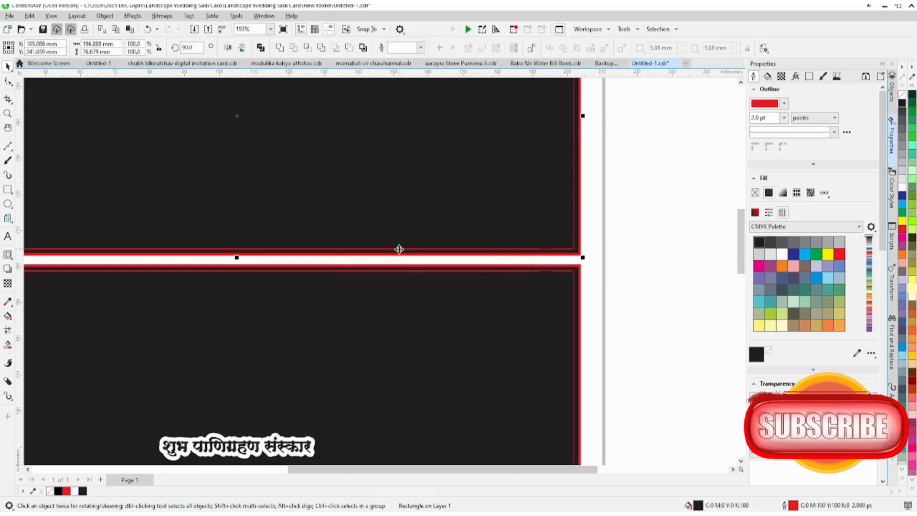
pyautogui.scroll(1, 366, 266)
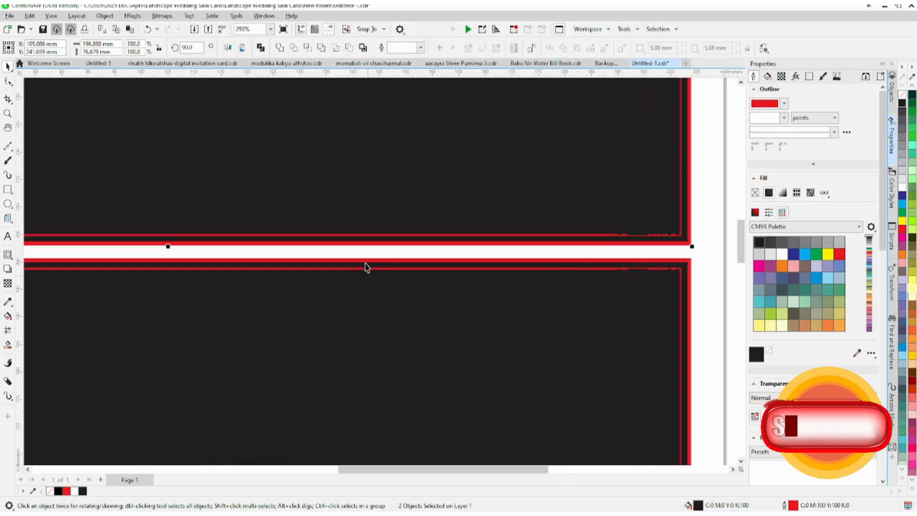
pyautogui.click(902, 95)
pyautogui.scroll(-3, 429, 189)
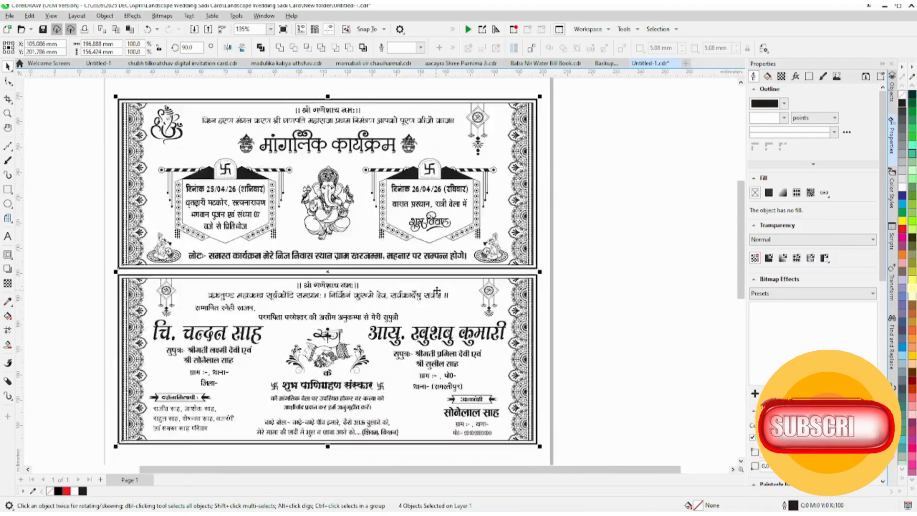
# Step: Duplicate the bride's name text from the lower card and place the copy beside the page
pyautogui.scroll(-2, 430, 189)
pyautogui.scroll(2, 422, 267)
pyautogui.click(424, 267)
pyautogui.click(424, 264)
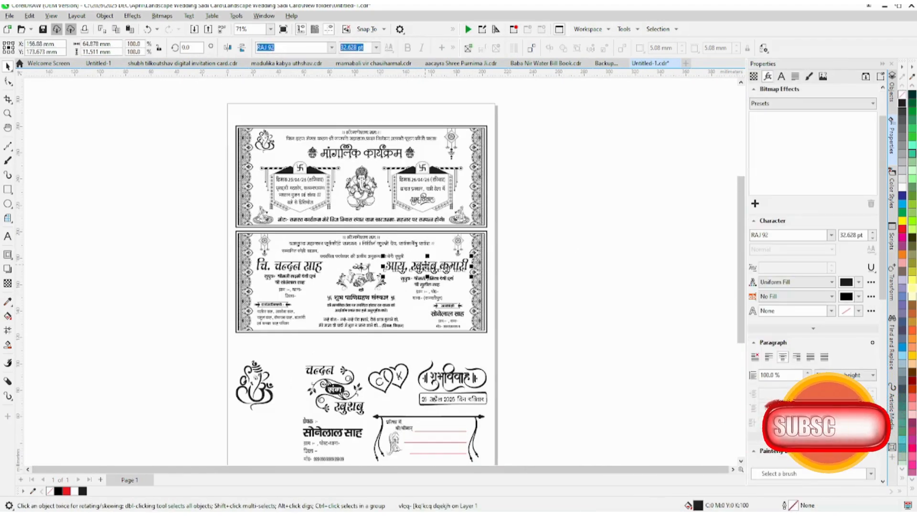
pyautogui.hotkey('ctrl', 'd')
pyautogui.moveTo(415, 263); pyautogui.dragTo(589, 264)
# Step: Change the copied text's font to Khand and make it bold
pyautogui.scroll(2, 595, 262)
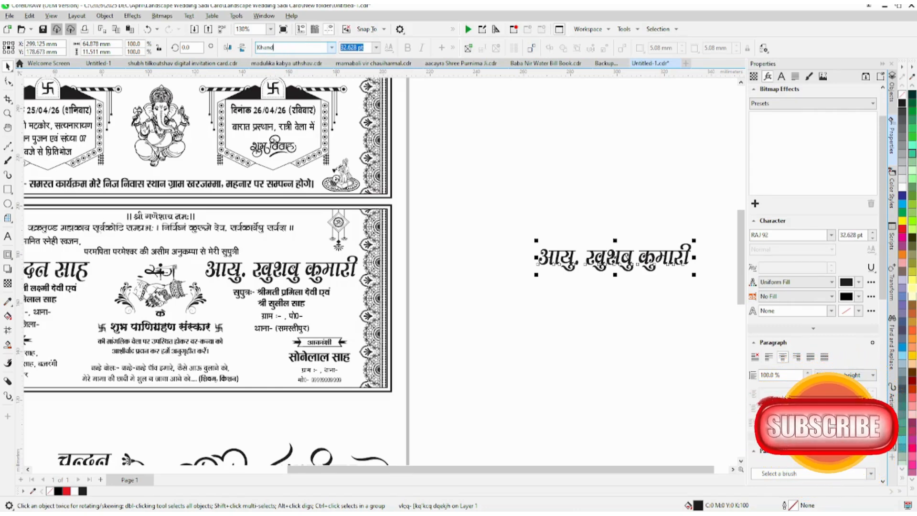
pyautogui.press('Return')
pyautogui.press('F8')
pyautogui.hotkey('ctrl', 'a')
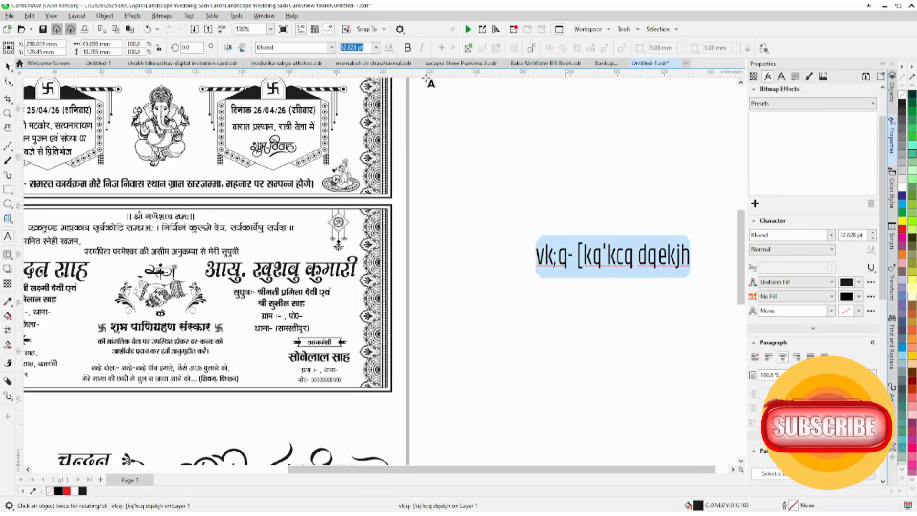
pyautogui.click(409, 50)
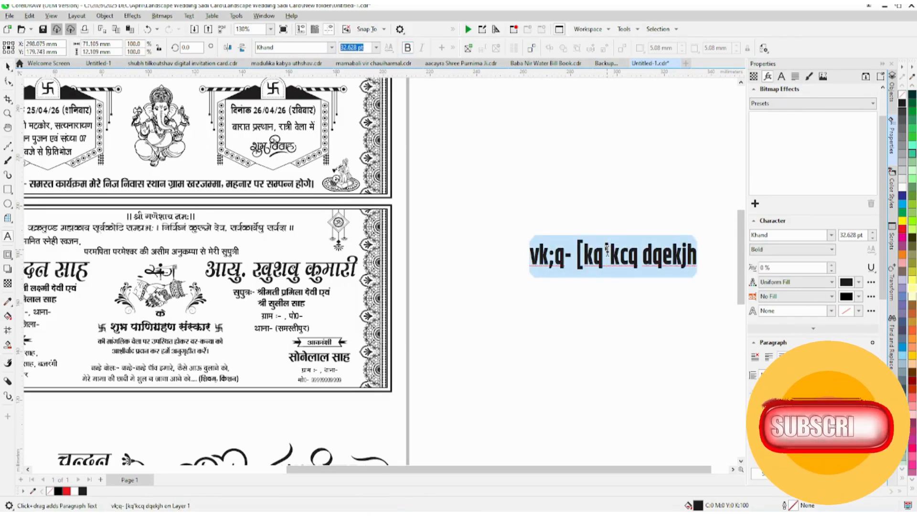
# Step: Replace the copied text with "Easy To Change Colour Like Red, blue"
pyautogui.write('Easy T')
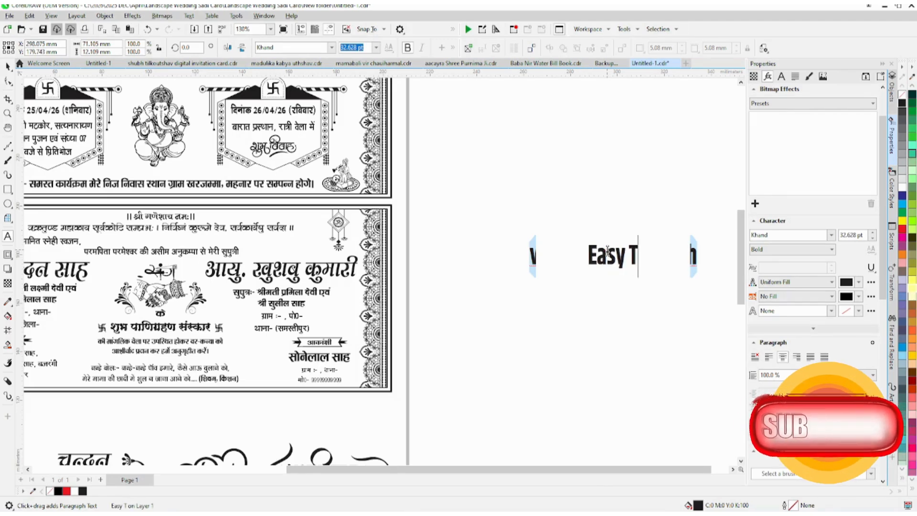
pyautogui.write('o Change')
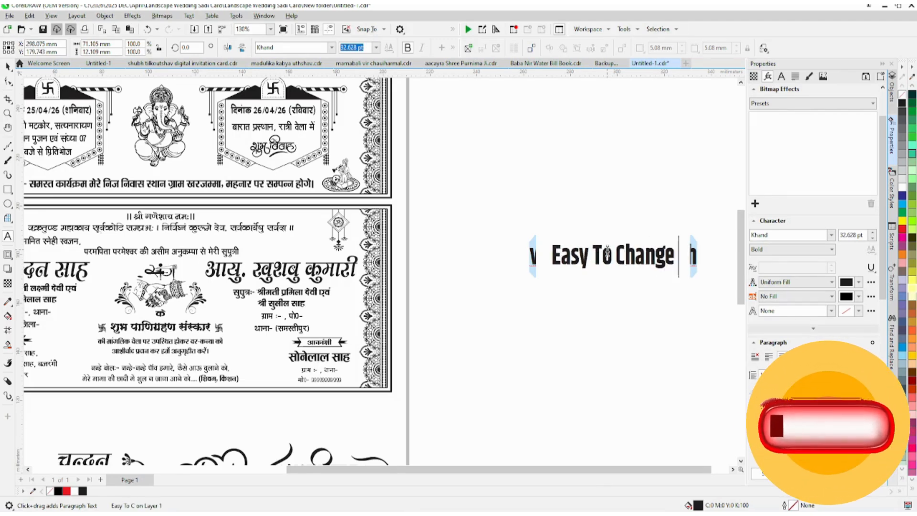
pyautogui.write(' Colour')
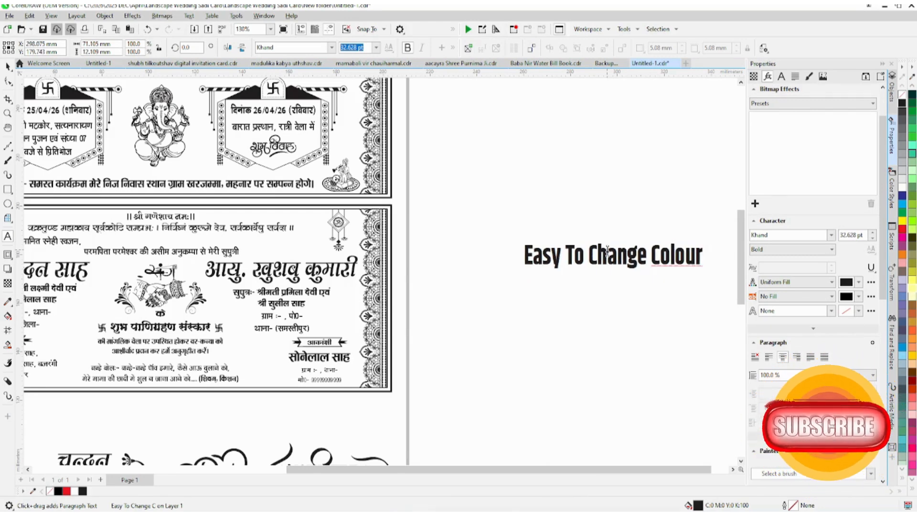
pyautogui.write(' Like')
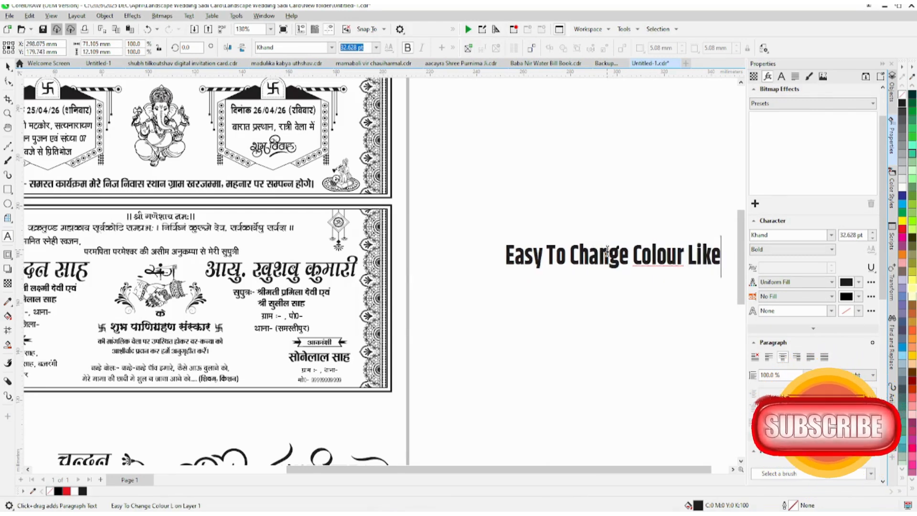
pyautogui.write(' Red, b')
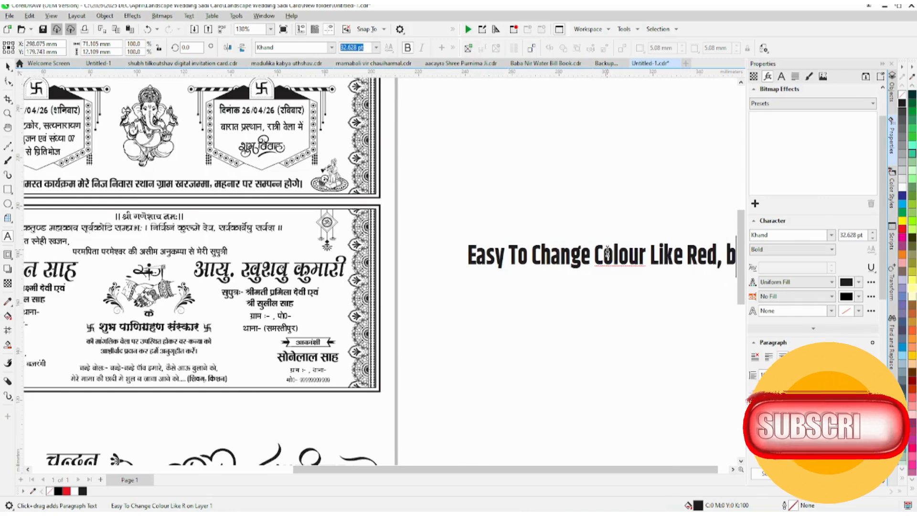
pyautogui.write('lue')
# Step: Delete the note text beside the page
pyautogui.hotkey('ctrl', 'a')
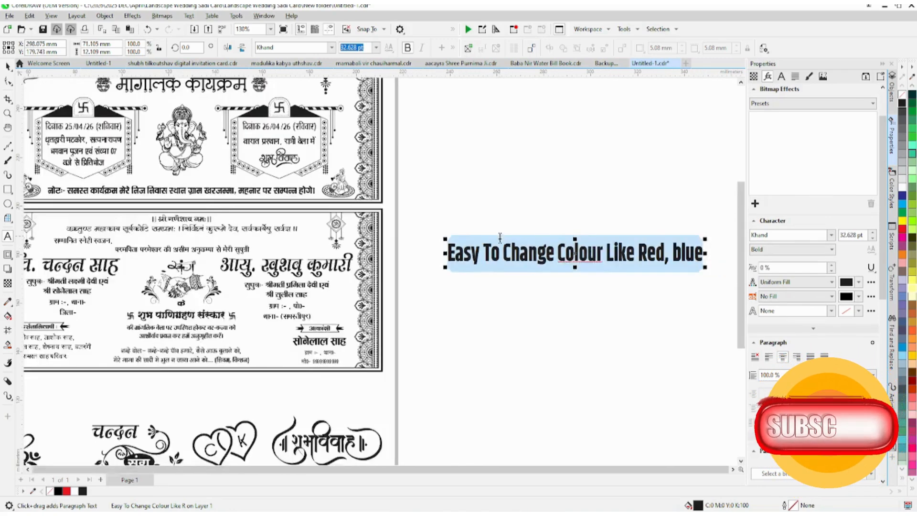
pyautogui.press('Delete')
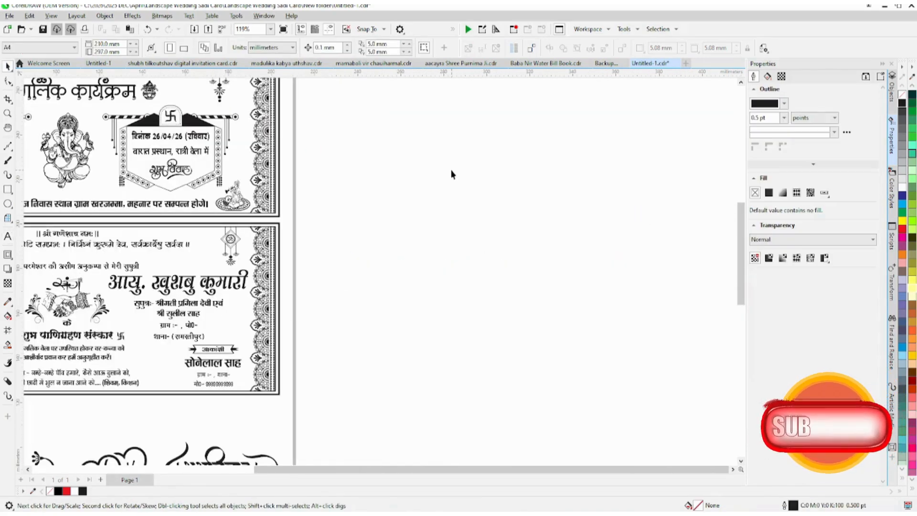
# Step: Fill every object on the page with red
pyautogui.press('F4')
pyautogui.hotkey('ctrl', 'a')
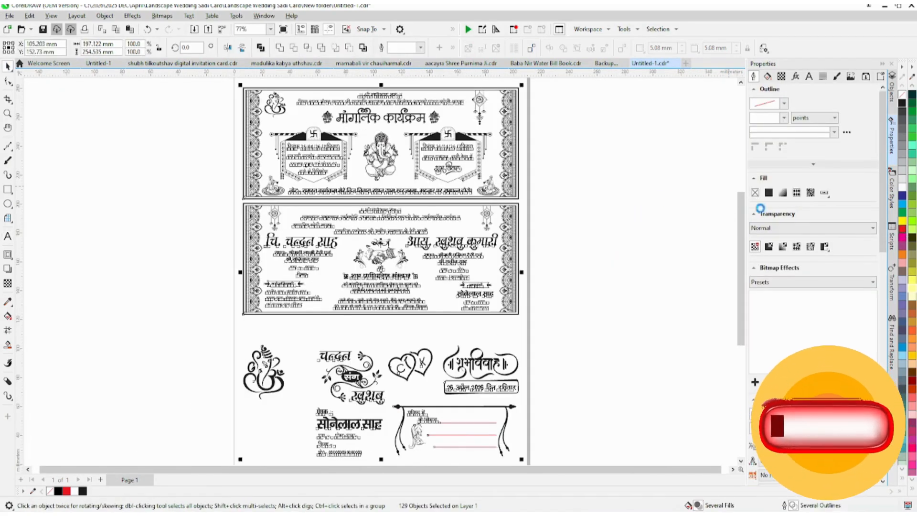
pyautogui.click(596, 191)
# Step: Group the four border rectangles of both cards, remove the group's fill and set its outline to red
pyautogui.click(439, 91)
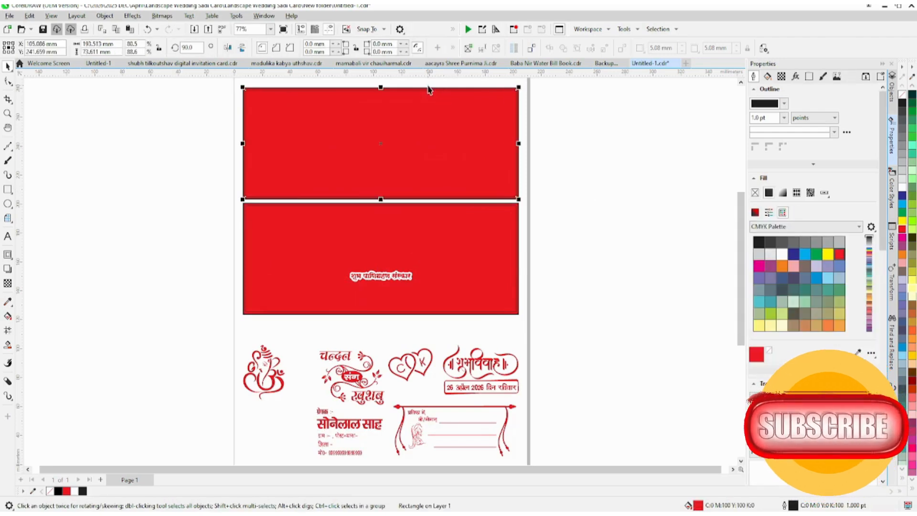
pyautogui.keyDown('shift'); pyautogui.click(411, 203); pyautogui.keyUp('shift')
pyautogui.scroll(4, 411, 203)
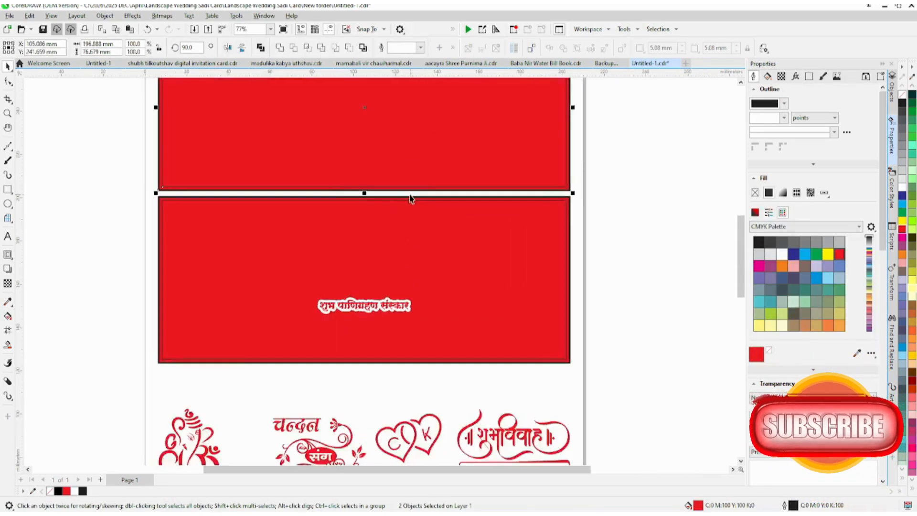
pyautogui.hotkey('ctrl', 'g')
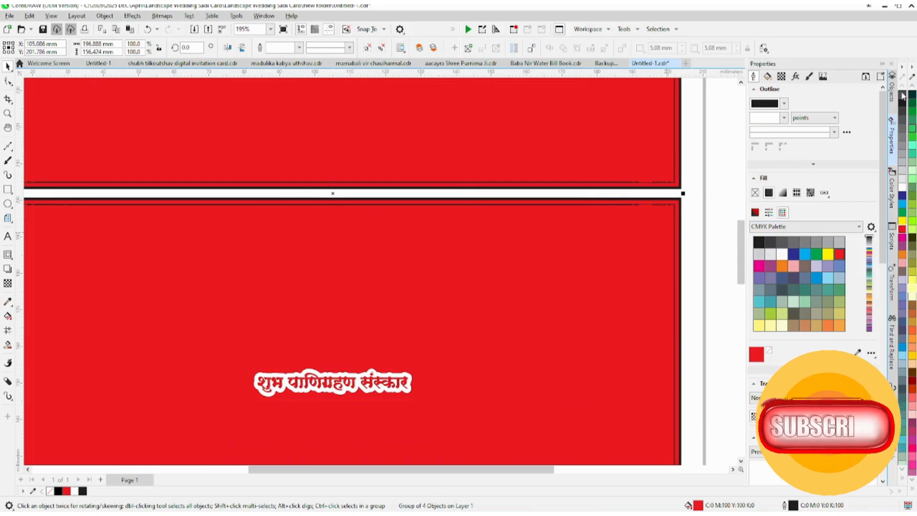
pyautogui.click(902, 94)
pyautogui.rightClick(901, 229)
pyautogui.scroll(-4, 409, 228)
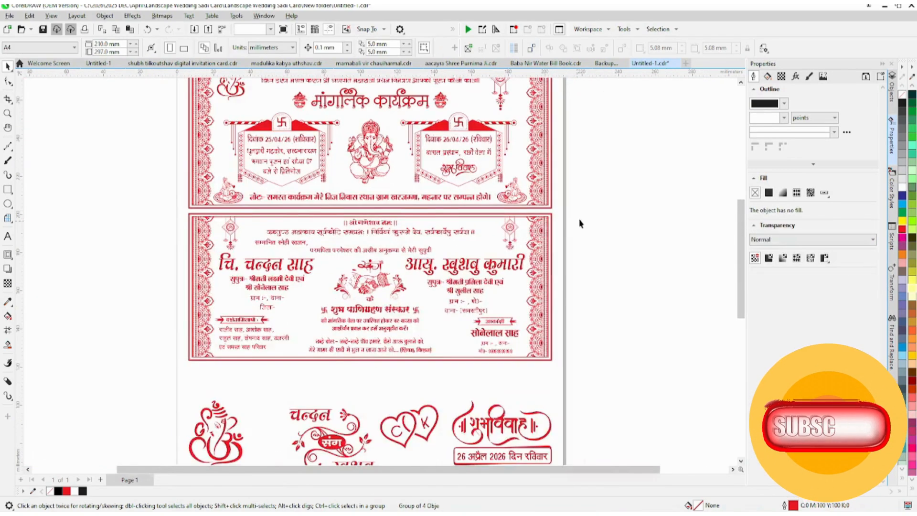
# Step: Recolour every object blue, leaving the border rectangle group with no fill and a blue outline
pyautogui.hotkey('ctrl', 'a')
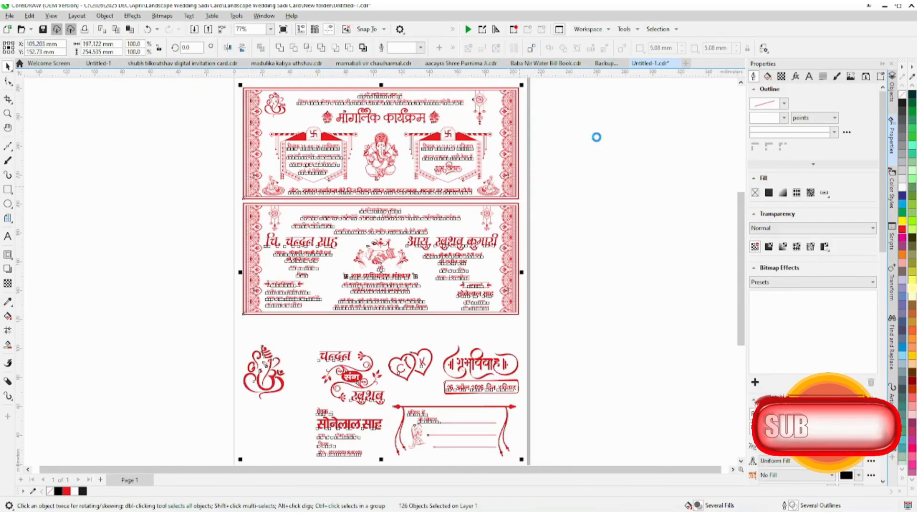
pyautogui.click(399, 93)
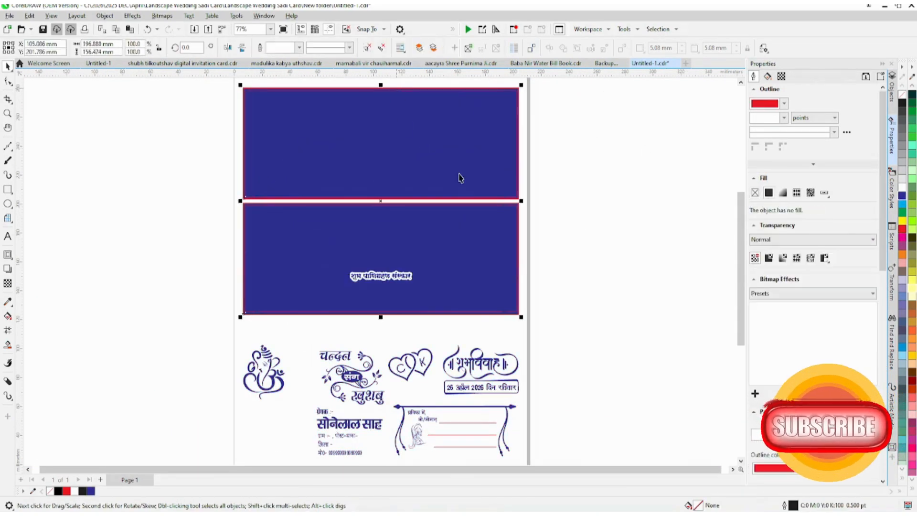
pyautogui.click(903, 95)
pyautogui.click(577, 218)
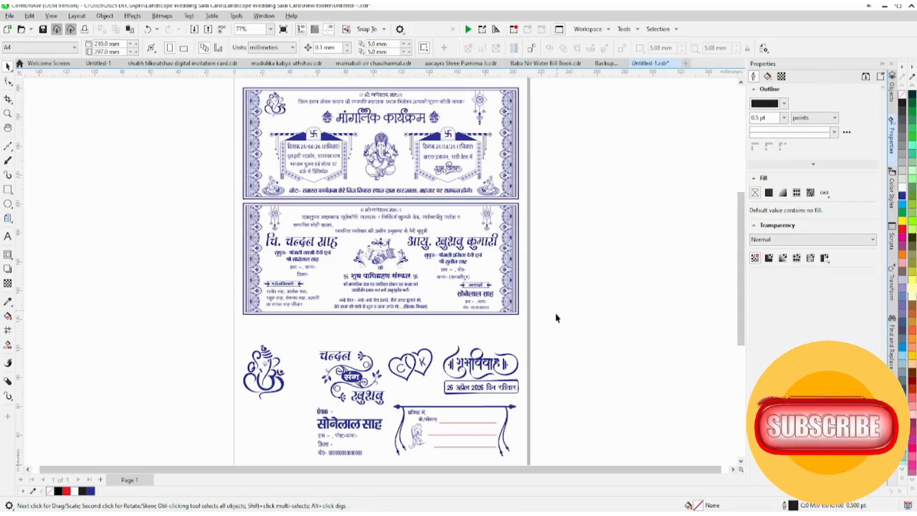
# Step: Fill every object on the page with orange
pyautogui.hotkey('ctrl', 'a')
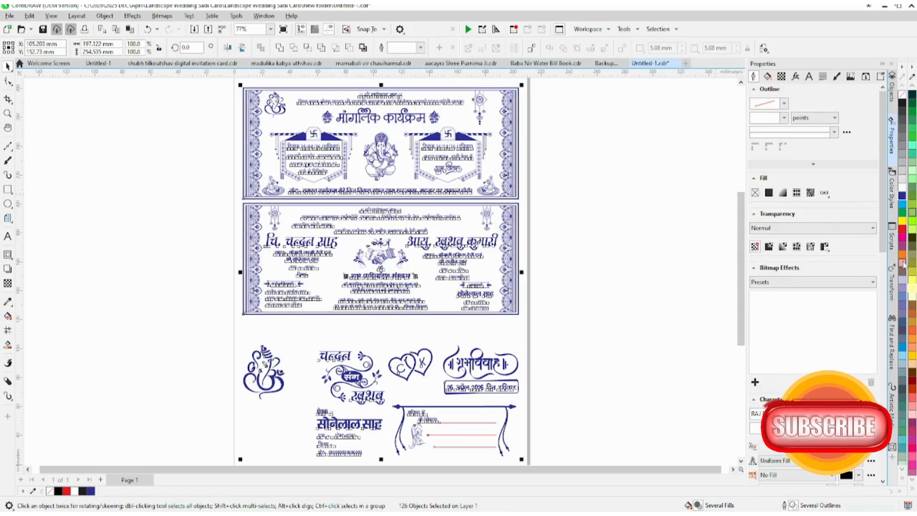
pyautogui.click(530, 202)
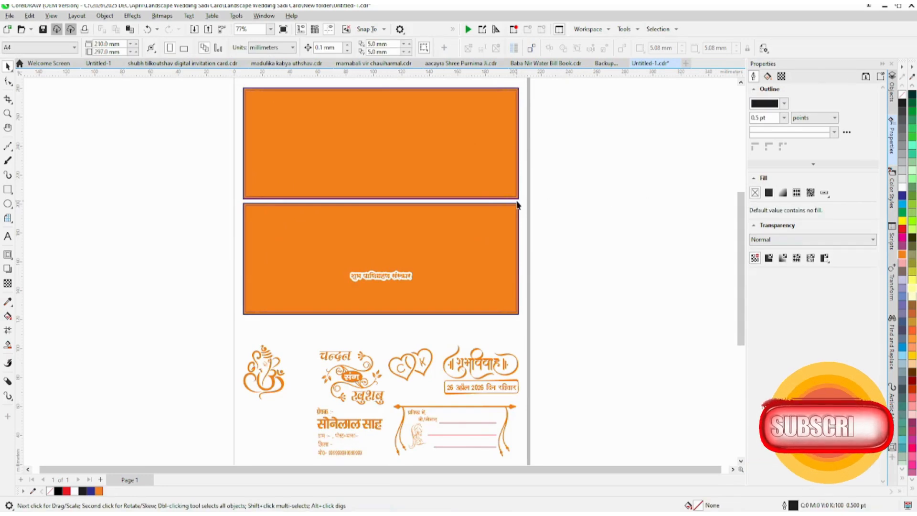
# Step: Remove the fill from the border rectangle group of both cards and set its outline to orange
pyautogui.click(516, 203)
pyautogui.click(902, 96)
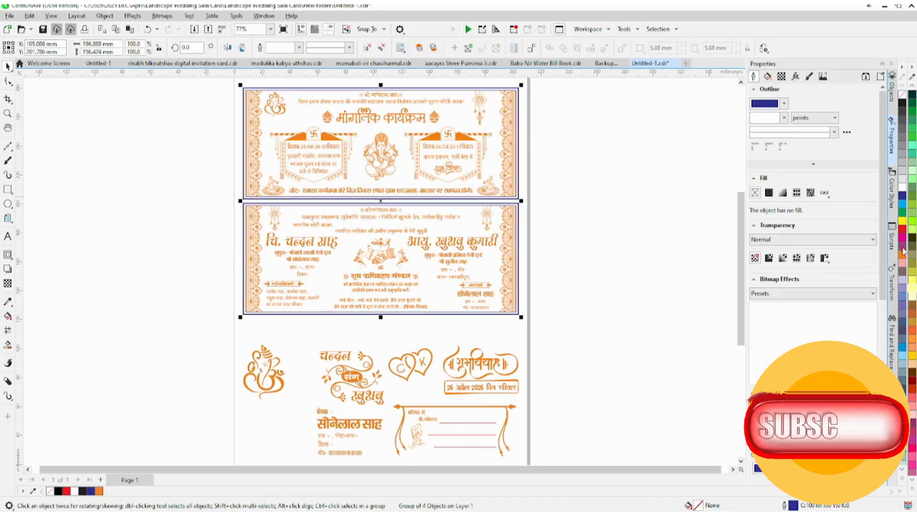
pyautogui.rightClick(902, 258)
pyautogui.click(592, 184)
# Step: Examine the orange version of both cards up close, including the borders, Ganesha artwork and banner
pyautogui.scroll(2, 385, 93)
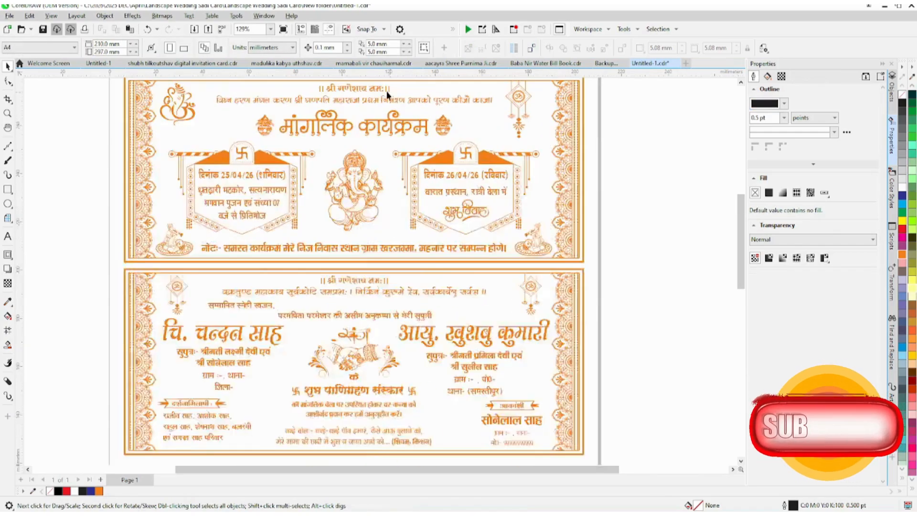
pyautogui.scroll(-1, 384, 124)
pyautogui.scroll(2, 248, 129)
pyautogui.scroll(-2, 505, 252)
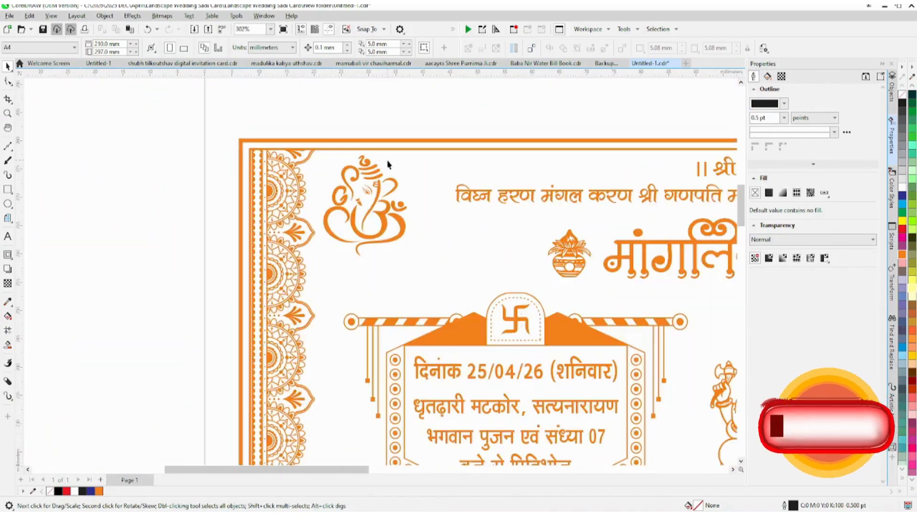
pyautogui.scroll(4, 395, 201)
pyautogui.click(395, 200)
pyautogui.scroll(-5, 395, 200)
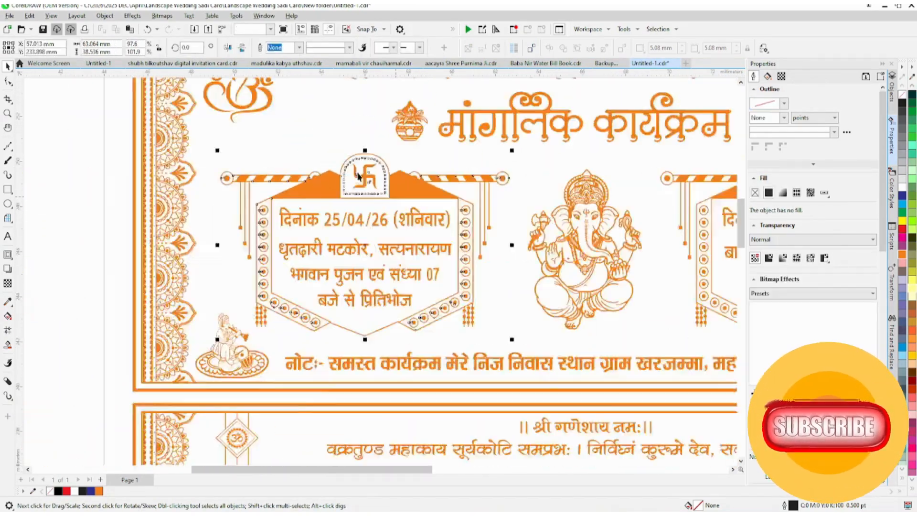
# Step: Undo the orange and blue recolouring back to the all-red version of the cards
pyautogui.hotkey('ctrl', 'z')
pyautogui.hotkey('ctrl', 'z')
pyautogui.hotkey('ctrl', 'z')
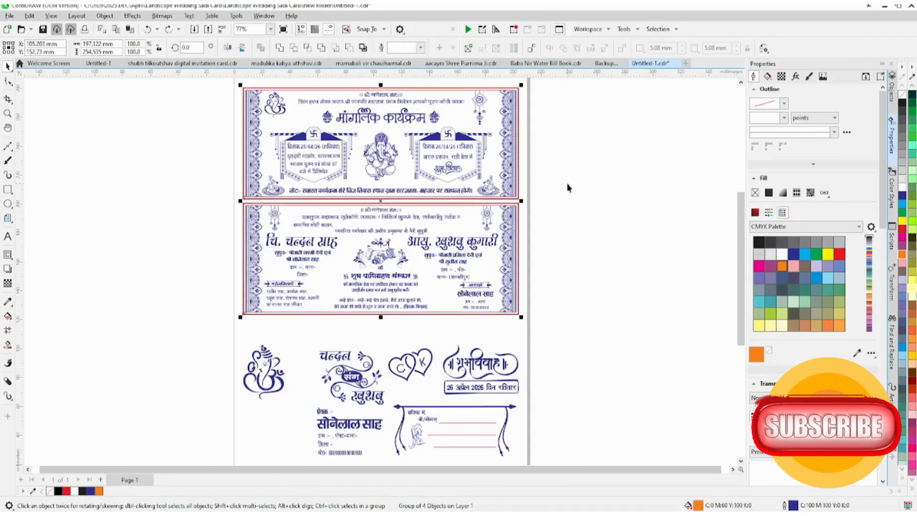
pyautogui.hotkey('ctrl', 'z')
pyautogui.hotkey('ctrl', 'z')
pyautogui.click(568, 188)
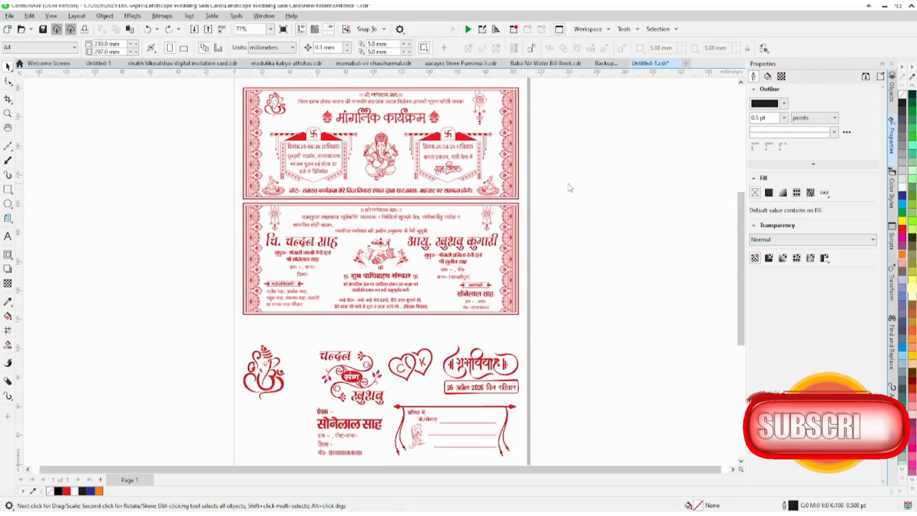
# Step: Overwrite the verse line above the upper card's heading with the test text "fdgdg" and undo the change
pyautogui.press('z')
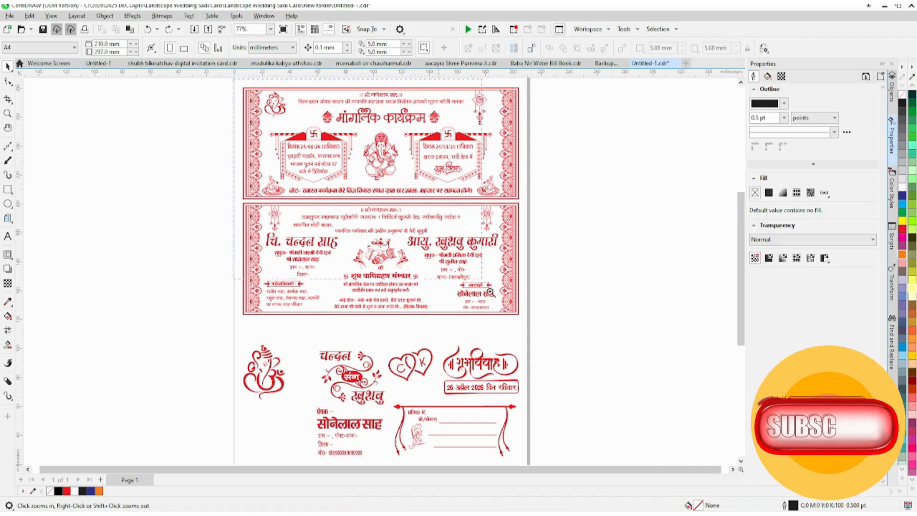
pyautogui.moveTo(490, 291); pyautogui.dragTo(528, 328)
pyautogui.scroll(2, 364, 122)
pyautogui.click(370, 101)
pyautogui.click(376, 117)
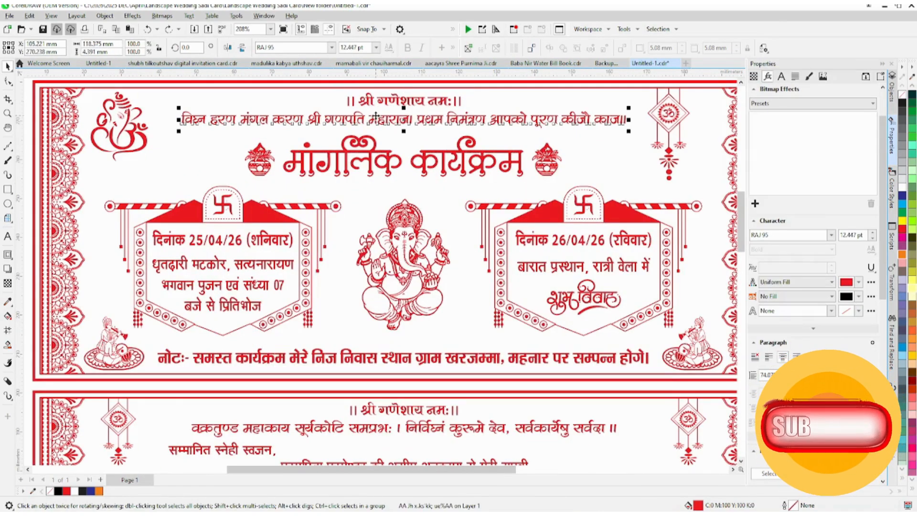
pyautogui.press('F8')
pyautogui.hotkey('ctrl', 'a')
pyautogui.write('fdgdg')
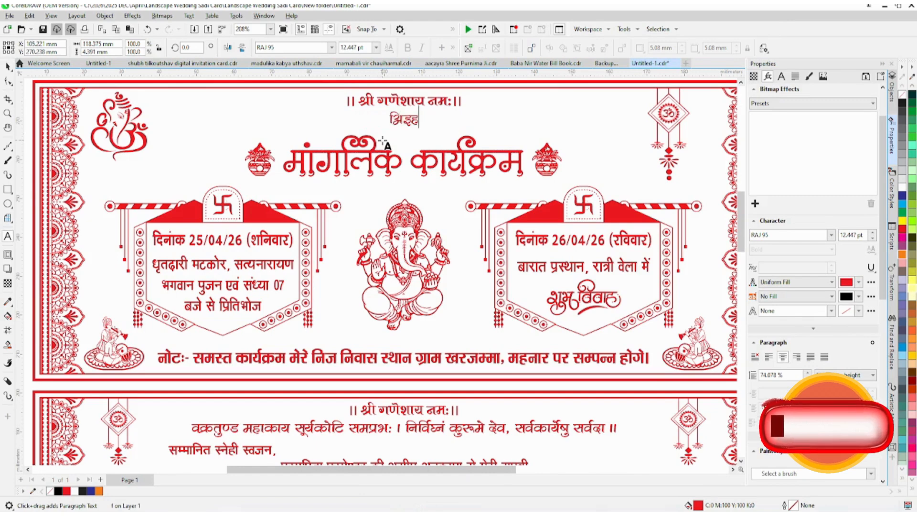
pyautogui.hotkey('ctrl', 'a')
pyautogui.hotkey('ctrl', 'z')
# Step: Overwrite the date line and the programme details in the 25/04/26 banner with test text, undoing each change
pyautogui.click(252, 242)
pyautogui.hotkey('ctrl', 'a')
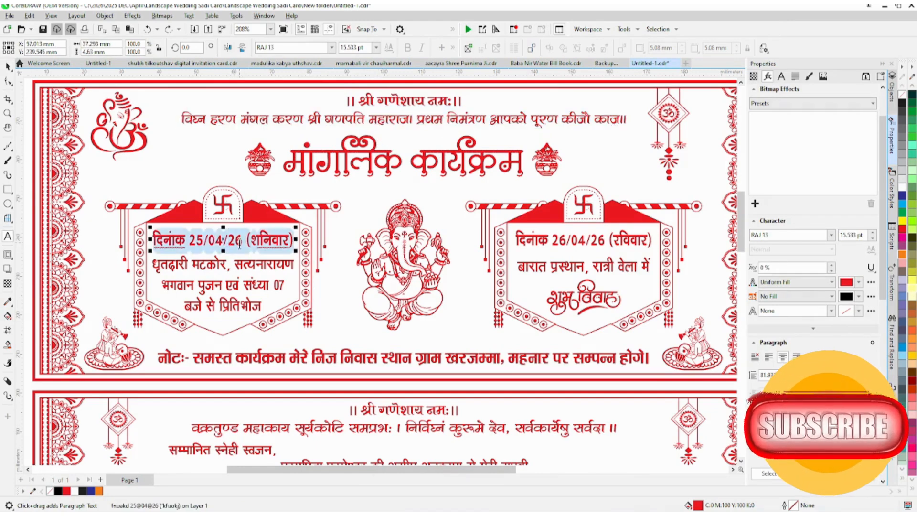
pyautogui.write('fdg')
pyautogui.hotkey('ctrl', 'z')
pyautogui.hotkey('ctrl', 'z')
pyautogui.click(222, 266)
pyautogui.hotkey('ctrl', 'a')
pyautogui.write('fdgfdgfdg')
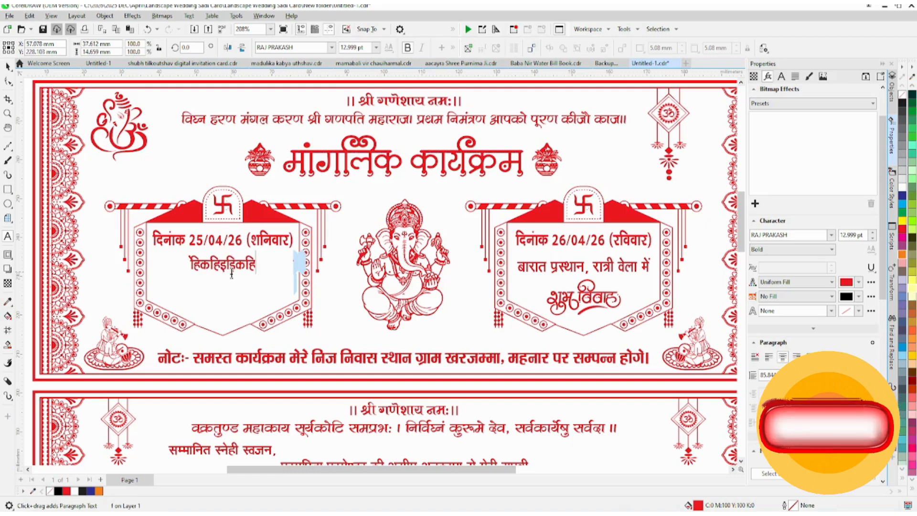
# Step: Overwrite the programme line and the date line in the 26/04/26 banner with test text, undoing each change
pyautogui.hotkey('ctrl', 'z')
pyautogui.hotkey('ctrl', 'z')
pyautogui.click(588, 274)
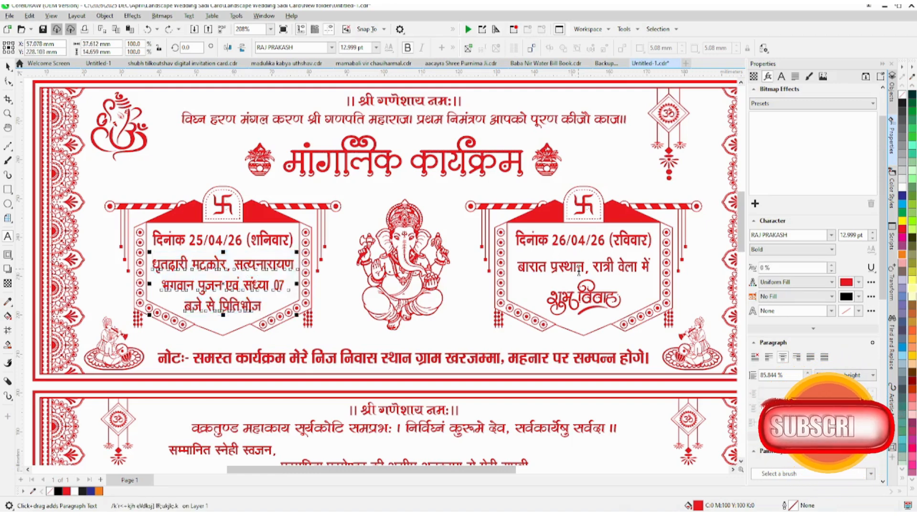
pyautogui.hotkey('ctrl', 'a')
pyautogui.write('fdgfdg')
pyautogui.hotkey('ctrl', 'z')
pyautogui.hotkey('ctrl', 'z')
pyautogui.click(584, 239)
pyautogui.hotkey('ctrl', 'a')
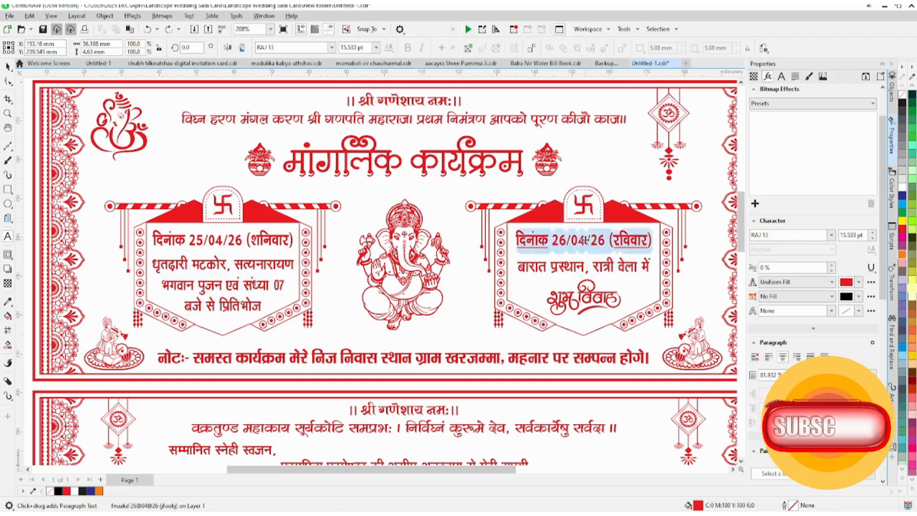
pyautogui.write('fdg')
pyautogui.hotkey('ctrl', 'z')
pyautogui.hotkey('ctrl', 'z')
# Step: Fill the शुभ विवाह lettering in the 26/04/26 banner with blue
pyautogui.click(589, 303)
pyautogui.hotkey('ctrl', 'space')
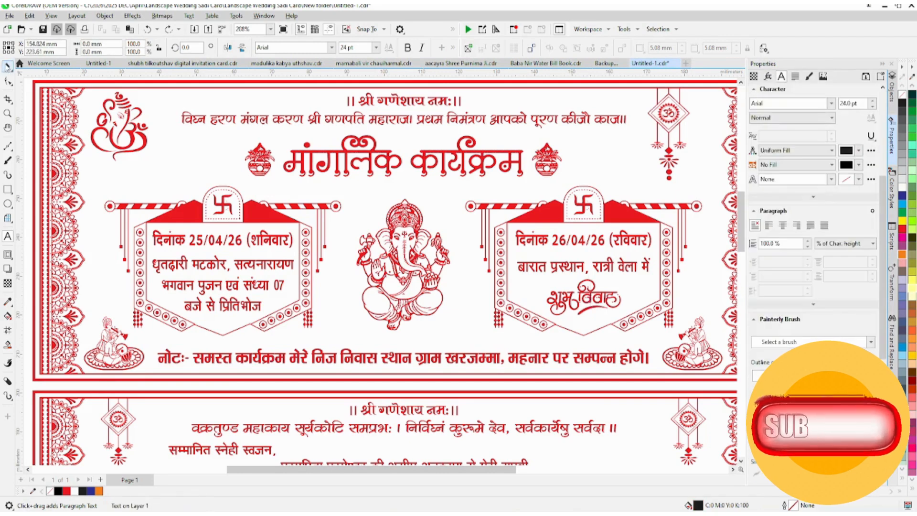
pyautogui.keyDown('ctrl'); pyautogui.click(591, 299); pyautogui.keyUp('ctrl')
pyautogui.click(591, 300)
pyautogui.scroll(2, 685, 300)
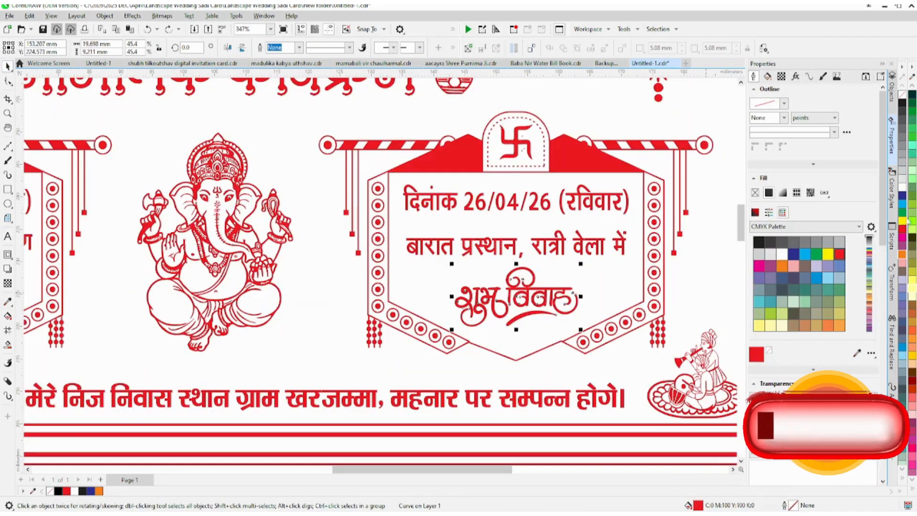
pyautogui.click(901, 195)
# Step: Fill the 26/04/26 banner frame with solid blue
pyautogui.scroll(2, 534, 281)
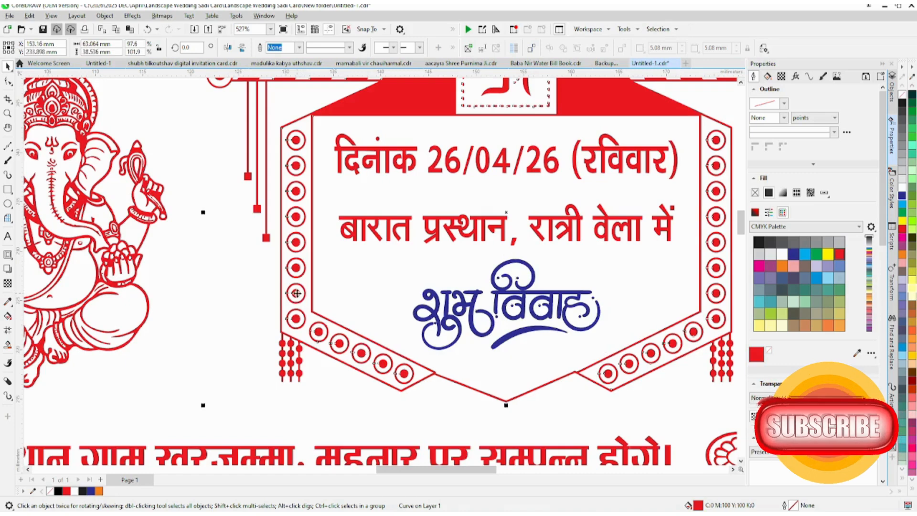
pyautogui.scroll(-3, 661, 216)
pyautogui.click(902, 196)
pyautogui.scroll(-4, 325, 191)
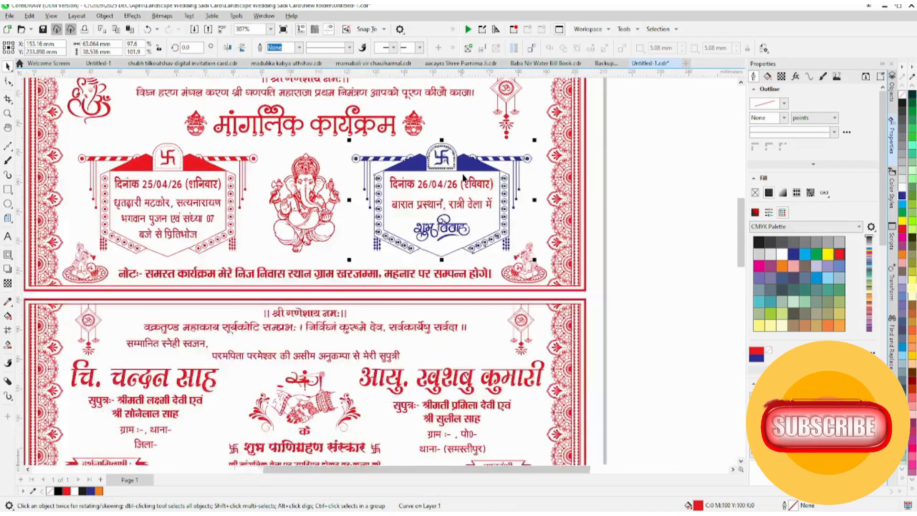
pyautogui.scroll(2, 468, 182)
# Step: Give the 26/04/26 banner frame a diagonal fountain fill from magenta to blue
pyautogui.click(901, 238)
pyautogui.press('g')
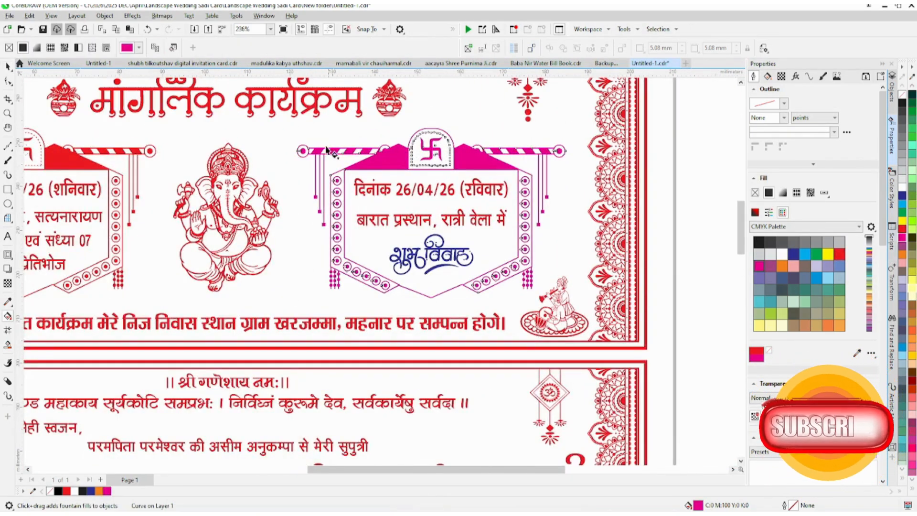
pyautogui.moveTo(308, 139); pyautogui.dragTo(571, 295)
pyautogui.click(902, 204)
pyautogui.click(901, 195)
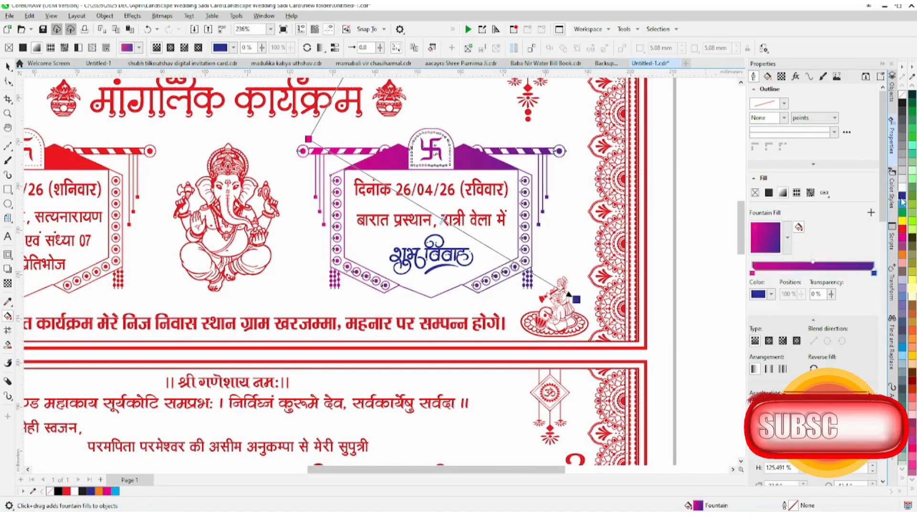
pyautogui.click(8, 67)
pyautogui.scroll(-2, 420, 168)
pyautogui.click(597, 201)
# Step: Give the musicians ornament in the upper card's lower-left corner a diagonal fountain fill from blue to red
pyautogui.scroll(2, 356, 225)
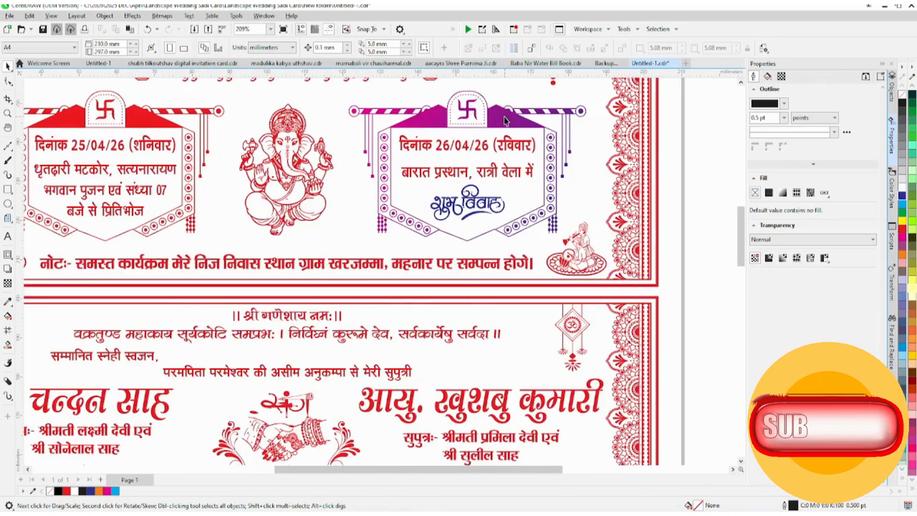
pyautogui.scroll(-2, 505, 122)
pyautogui.scroll(2, 301, 206)
pyautogui.click(242, 203)
pyautogui.scroll(3, 238, 200)
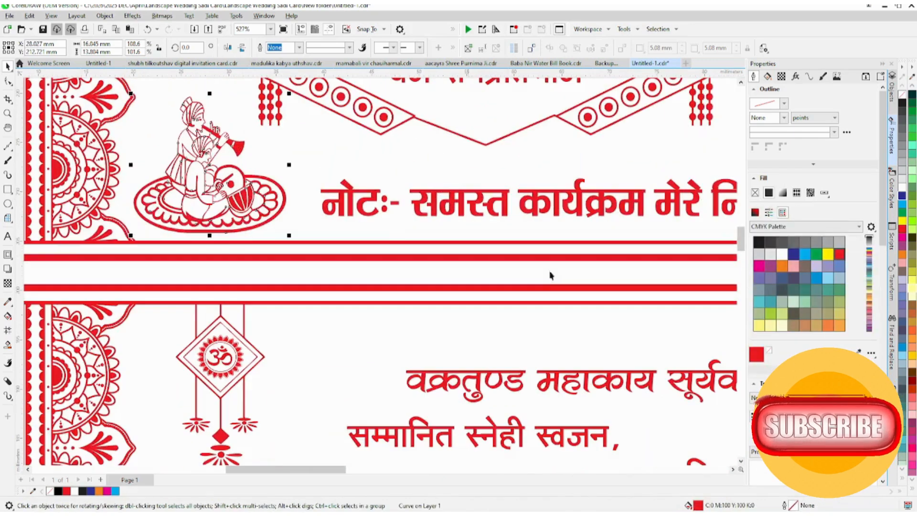
pyautogui.click(901, 195)
pyautogui.press('g')
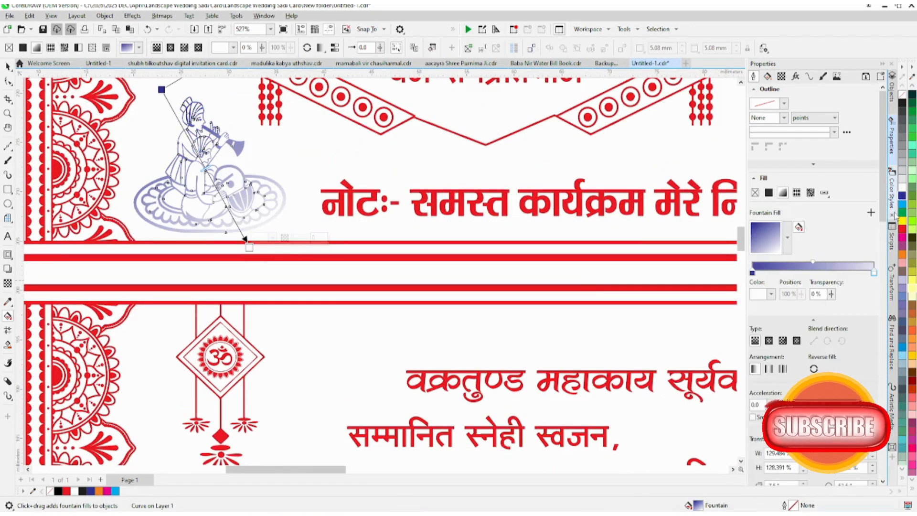
pyautogui.click(901, 229)
pyautogui.scroll(-5, 167, 203)
pyautogui.click(8, 67)
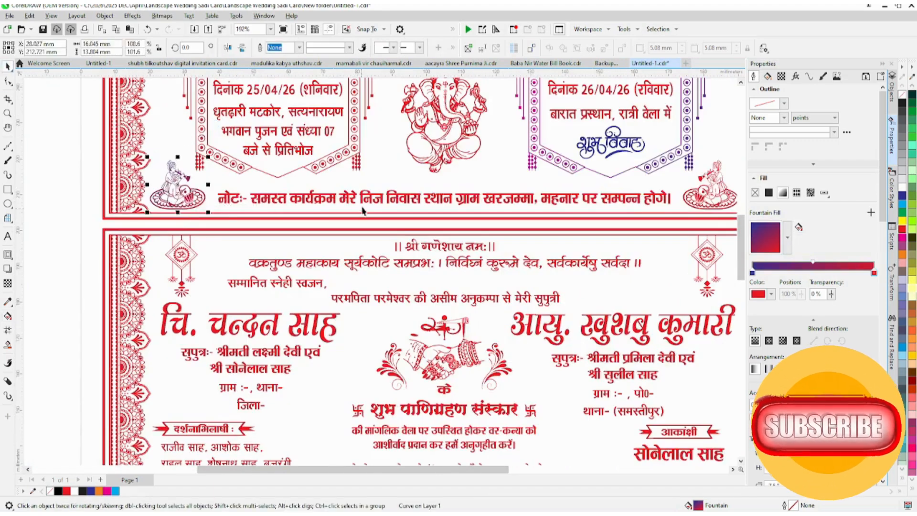
# Step: Replace the red musicians ornament in the upper card's lower-right corner with a copy of the recoloured left one
pyautogui.click(389, 201)
pyautogui.scroll(1, 389, 201)
pyautogui.scroll(-2, 390, 201)
pyautogui.moveTo(122, 198); pyautogui.dragTo(548, 195)
pyautogui.click(580, 250)
# Step: Give the joined-hands artwork on the lower card a horizontal fountain fill from blue to magenta
pyautogui.click(334, 319)
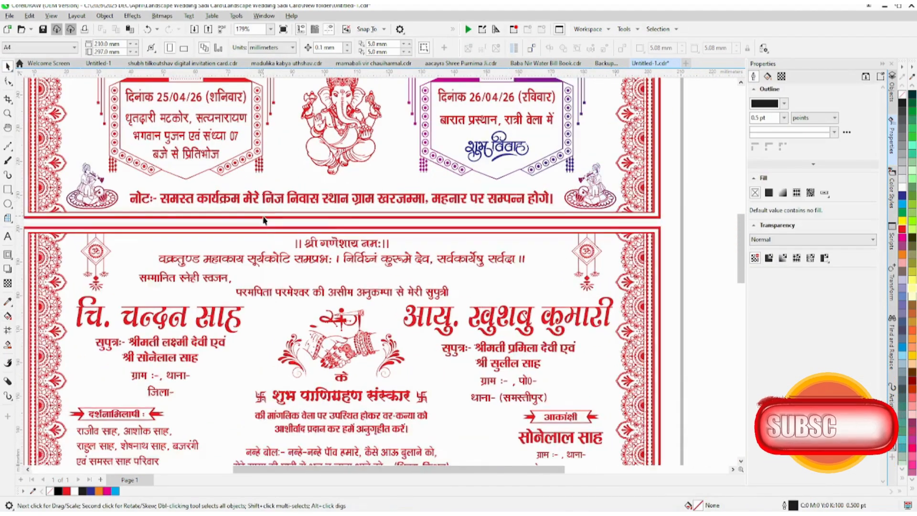
pyautogui.scroll(5, 336, 317)
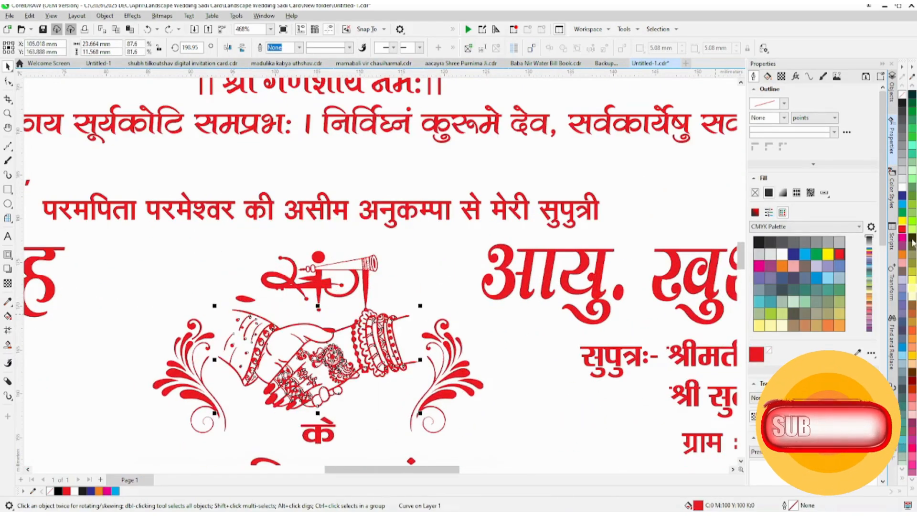
pyautogui.click(900, 196)
pyautogui.press('g')
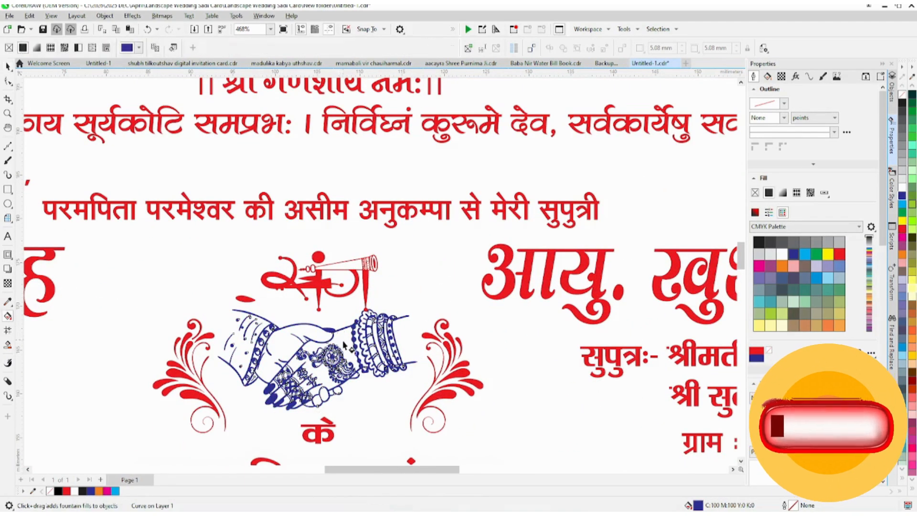
pyautogui.moveTo(244, 341); pyautogui.dragTo(469, 333)
pyautogui.click(901, 239)
pyautogui.scroll(-2, 377, 261)
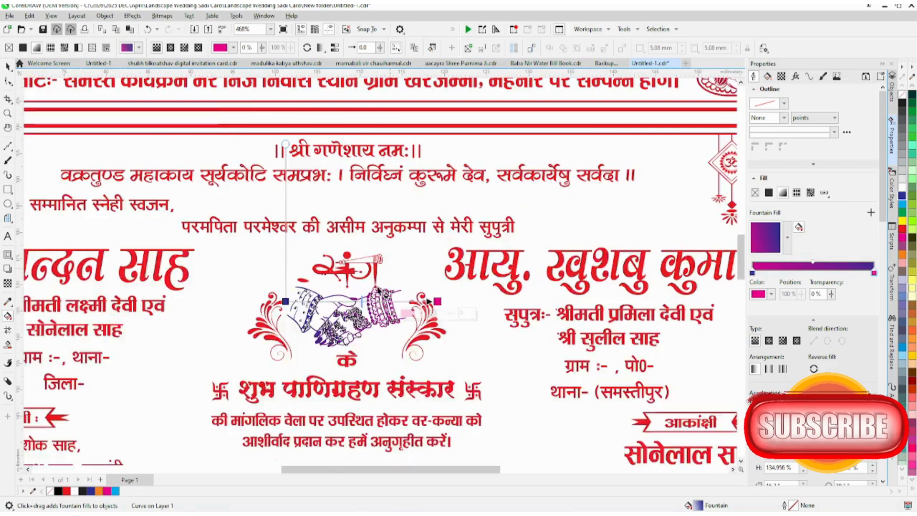
# Step: Try removing the संग lettering above the joined hands to expose the shapes behind it, and undo the removal
pyautogui.scroll(2, 344, 303)
pyautogui.click(347, 257)
pyautogui.click(8, 67)
pyautogui.scroll(2, 343, 254)
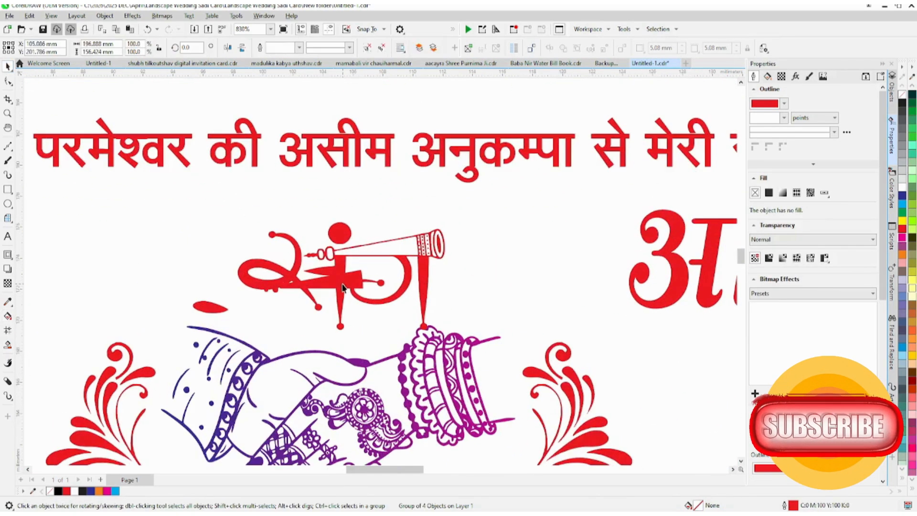
pyautogui.hotkey('ctrl', 'u')
pyautogui.moveTo(339, 281); pyautogui.dragTo(364, 235)
pyautogui.hotkey('ctrl', 'z')
pyautogui.press('Delete')
pyautogui.click(331, 284)
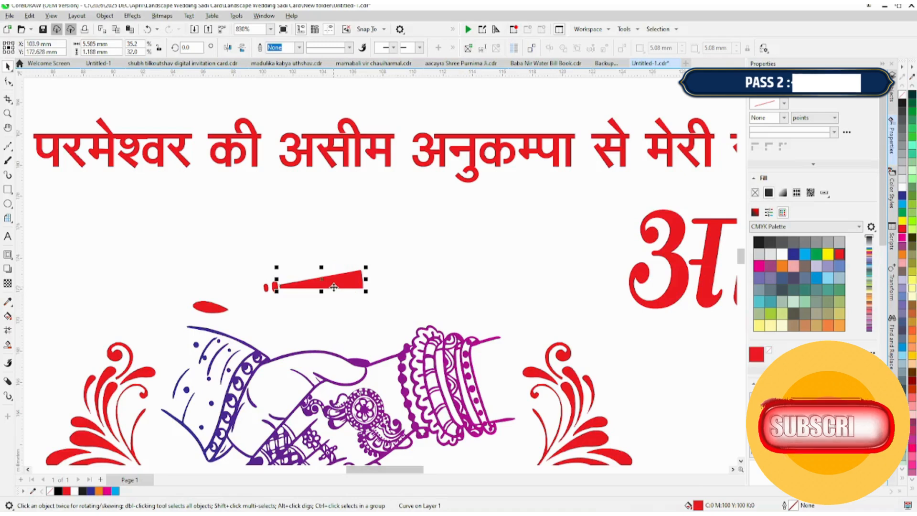
pyautogui.hotkey('ctrl', 'z')
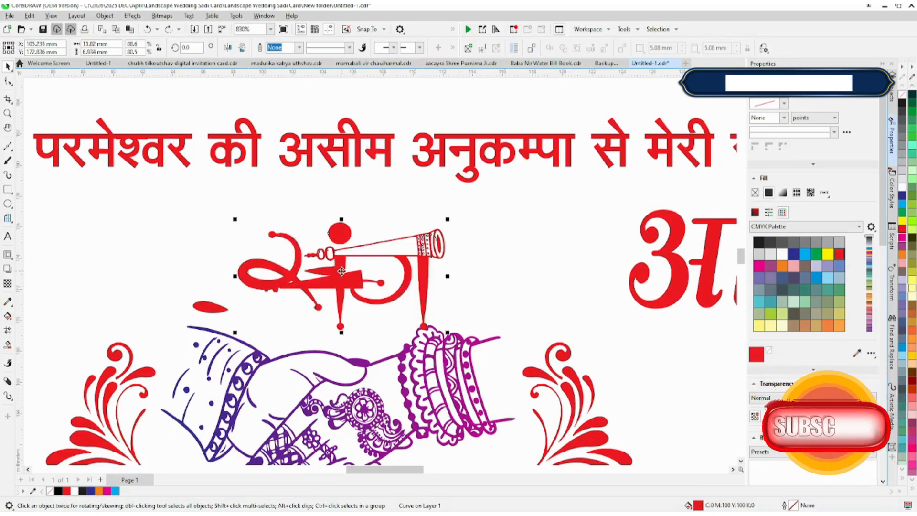
# Step: Move the संग lettering down and left onto its offset red filler shapes, and undo a trial move of the horn filler
pyautogui.moveTo(361, 265); pyautogui.dragTo(284, 305)
pyautogui.scroll(1, 281, 306)
pyautogui.press('Down')
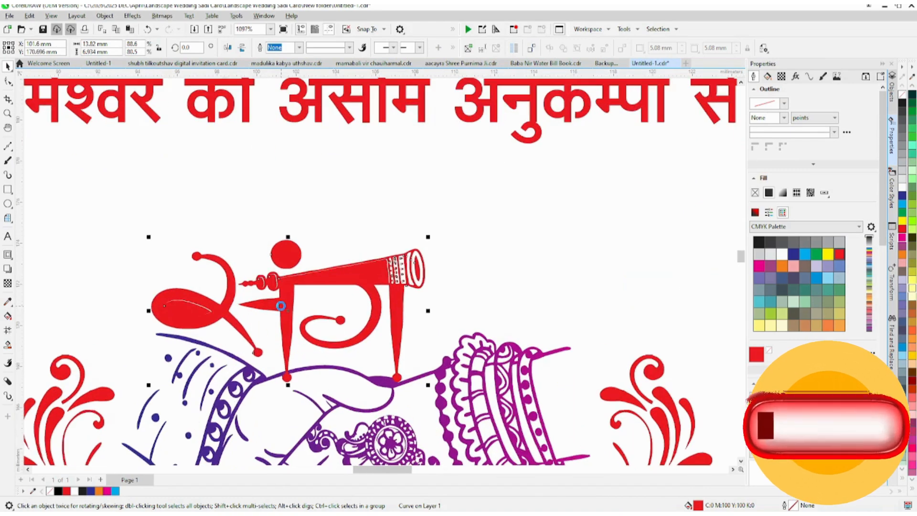
pyautogui.keyDown('shift'); pyautogui.click(328, 278); pyautogui.keyUp('shift')
pyautogui.moveTo(319, 280); pyautogui.dragTo(342, 257)
pyautogui.hotkey('ctrl', 'z')
# Step: Delete the solid red filler shapes behind the संग lettering's loop and the horn's mouthpiece
pyautogui.click(188, 310)
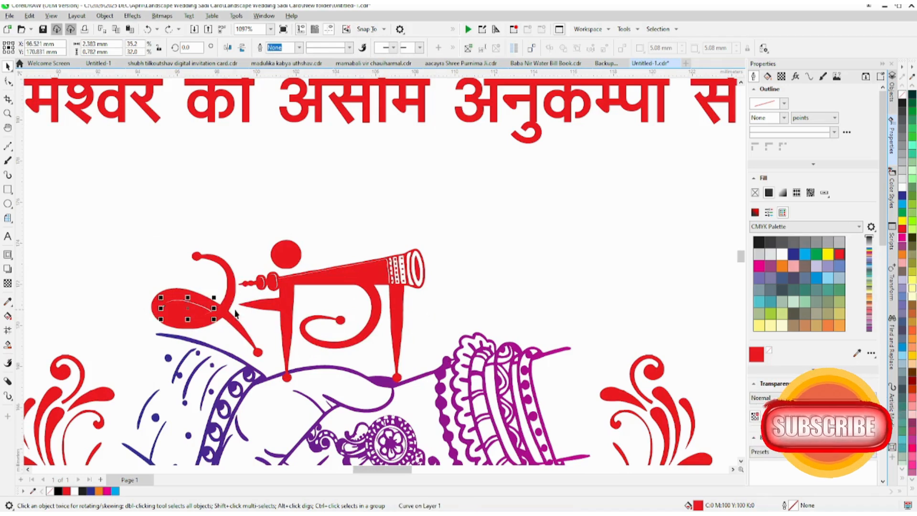
pyautogui.press('Delete')
pyautogui.click(262, 285)
pyautogui.click(262, 283)
pyautogui.press('Delete')
pyautogui.click(273, 287)
pyautogui.press('Delete')
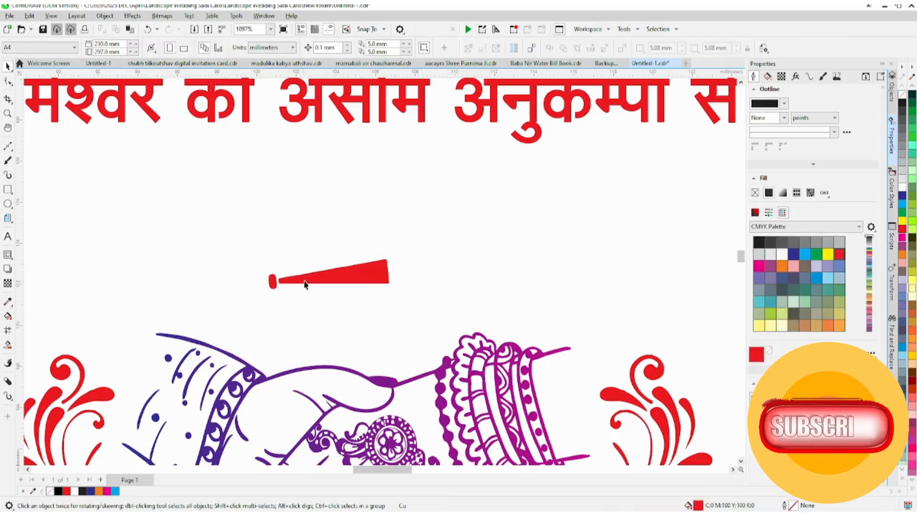
# Step: Delete the last two horn filler shapes and paste the संग lettering back above the joined hands
pyautogui.click(292, 285)
pyautogui.hotkey('ctrl', 'z')
pyautogui.press('Delete')
pyautogui.click(269, 281)
pyautogui.click(318, 281)
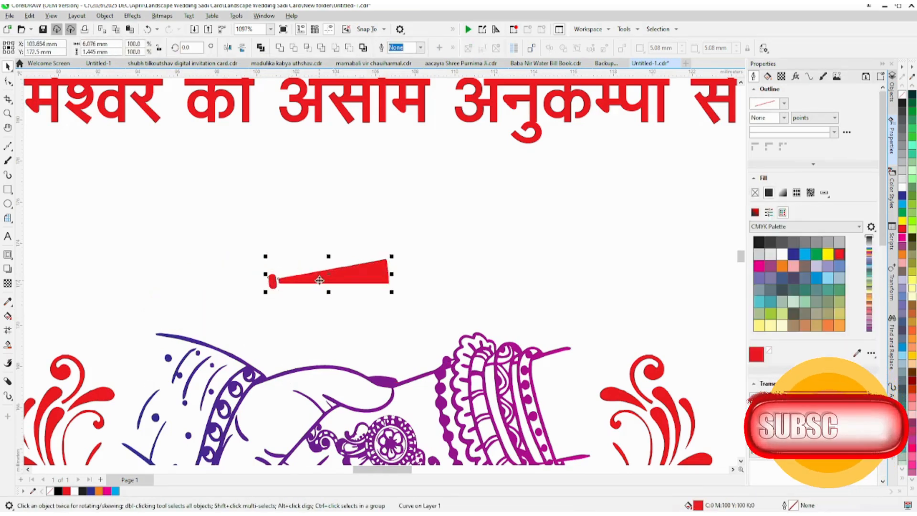
pyautogui.press('Delete')
pyautogui.hotkey('ctrl', 'v')
pyautogui.moveTo(411, 279); pyautogui.dragTo(438, 249)
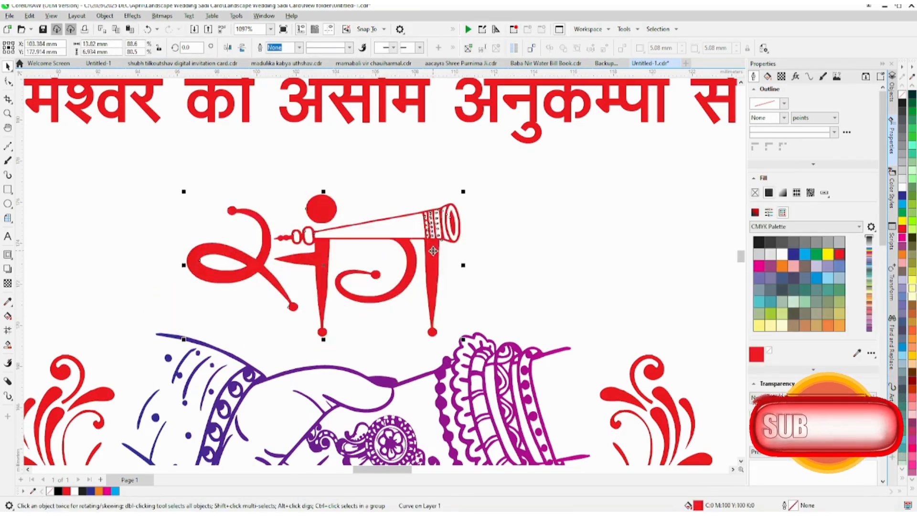
# Step: Fill the floral ornament on the bride's side of the joined hands with a fountain fill from red at its top to blue at its base
pyautogui.scroll(-3, 435, 246)
pyautogui.scroll(1, 433, 244)
pyautogui.scroll(-2, 432, 242)
pyautogui.click(470, 285)
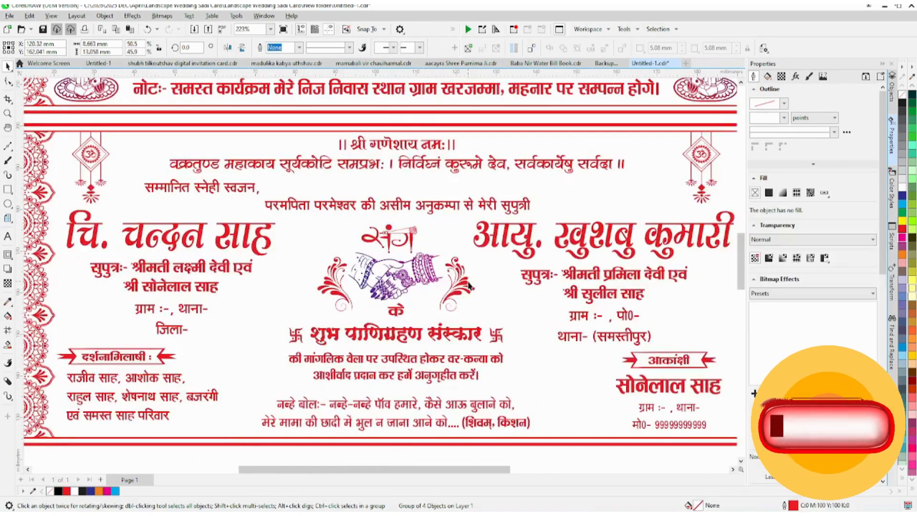
pyautogui.scroll(3, 468, 283)
pyautogui.click(461, 279)
pyautogui.press('g')
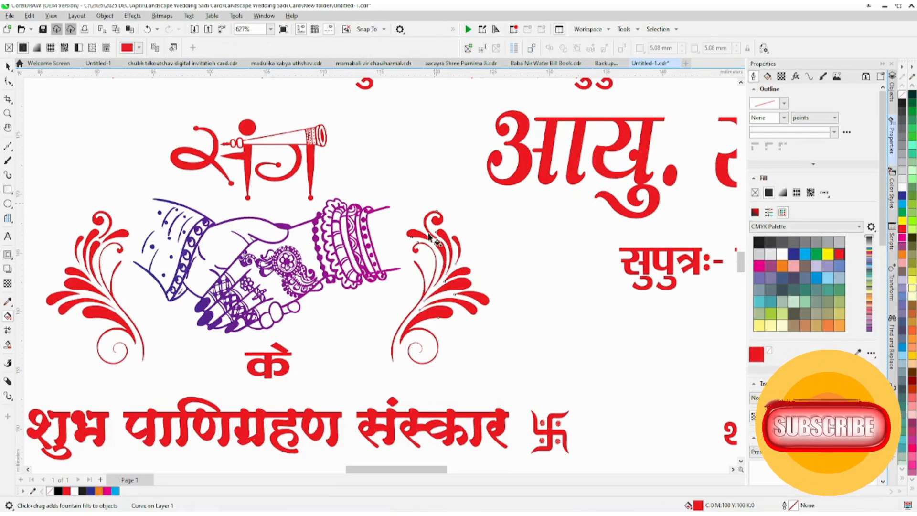
pyautogui.moveTo(434, 203); pyautogui.dragTo(397, 349)
pyautogui.click(901, 196)
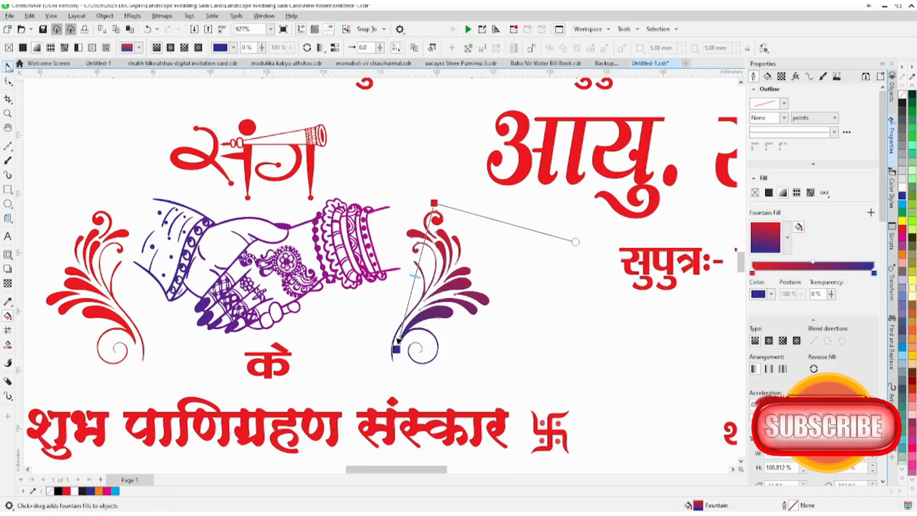
pyautogui.press('space')
# Step: Apply a diagonal red-to-blue fountain fill to the floral संग ornament between the couple's names below the cards
pyautogui.scroll(-8, 398, 340)
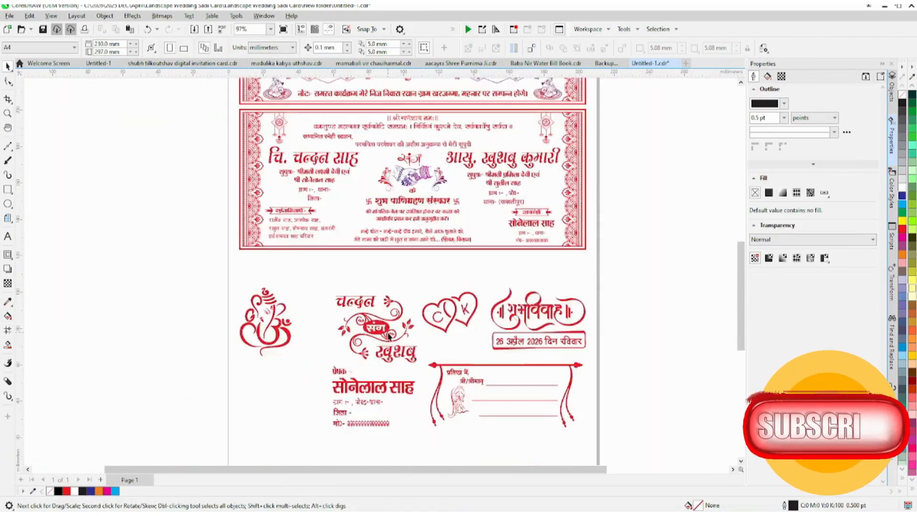
pyautogui.scroll(8, 388, 336)
pyautogui.click(385, 331)
pyautogui.press('g')
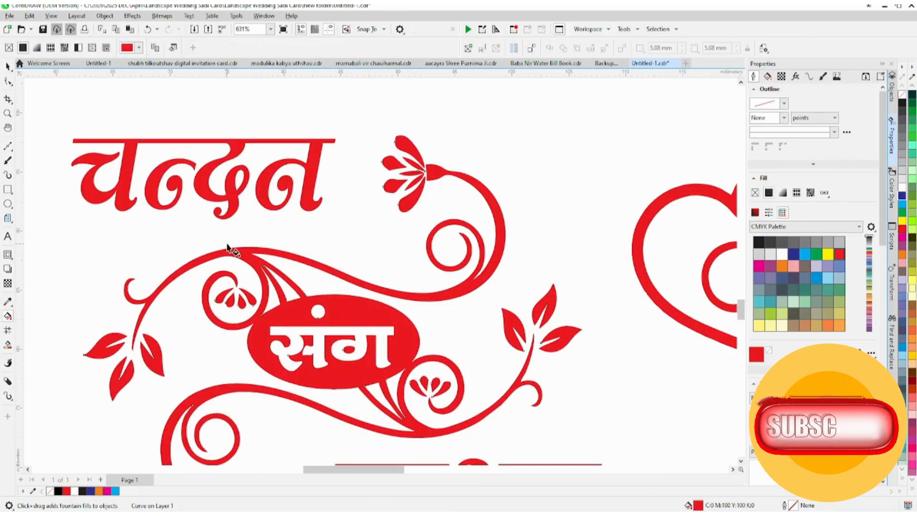
pyautogui.moveTo(225, 245); pyautogui.dragTo(422, 441)
pyautogui.scroll(-3, 406, 425)
pyautogui.click(902, 196)
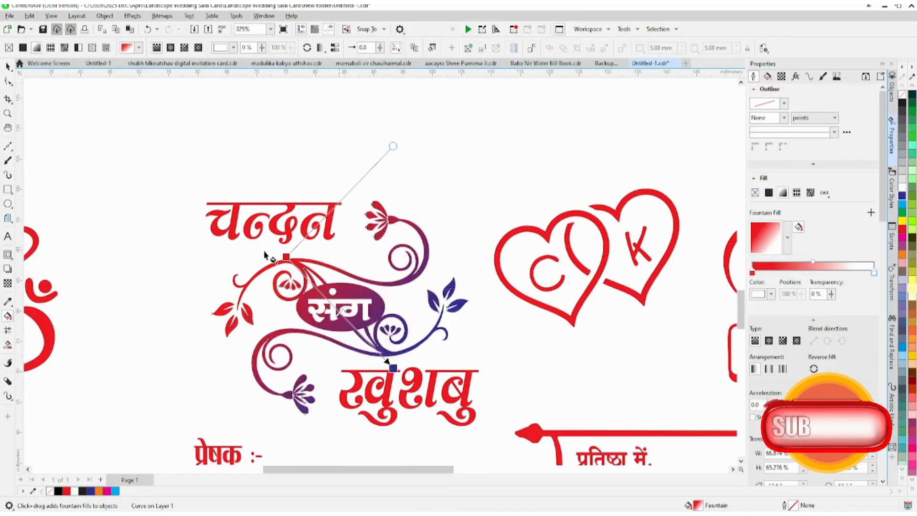
pyautogui.scroll(-3, 466, 272)
pyautogui.scroll(2, 467, 272)
pyautogui.click(8, 66)
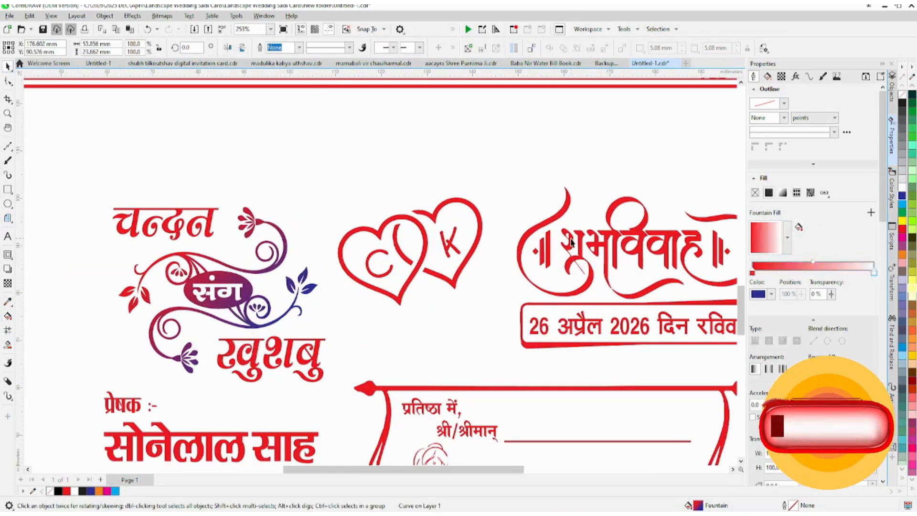
# Step: Apply a horizontal fountain fill from red to magenta to the शुभ विवाह lettering above the date box
pyautogui.click(568, 248)
pyautogui.scroll(-3, 525, 241)
pyautogui.scroll(2, 510, 238)
pyautogui.press('g')
pyautogui.moveTo(371, 227); pyautogui.dragTo(596, 227)
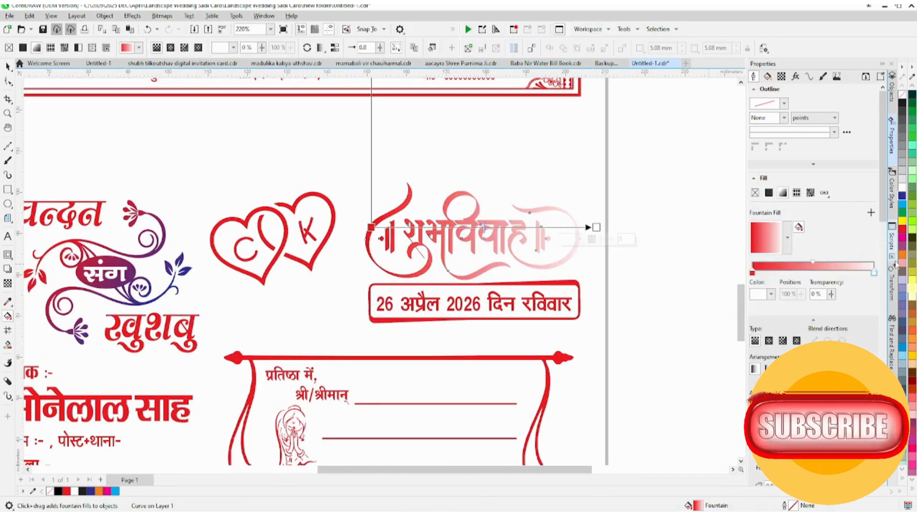
pyautogui.click(902, 237)
# Step: Open the greeting text and the bride's parentage text on the lower card for editing
pyautogui.scroll(-4, 521, 277)
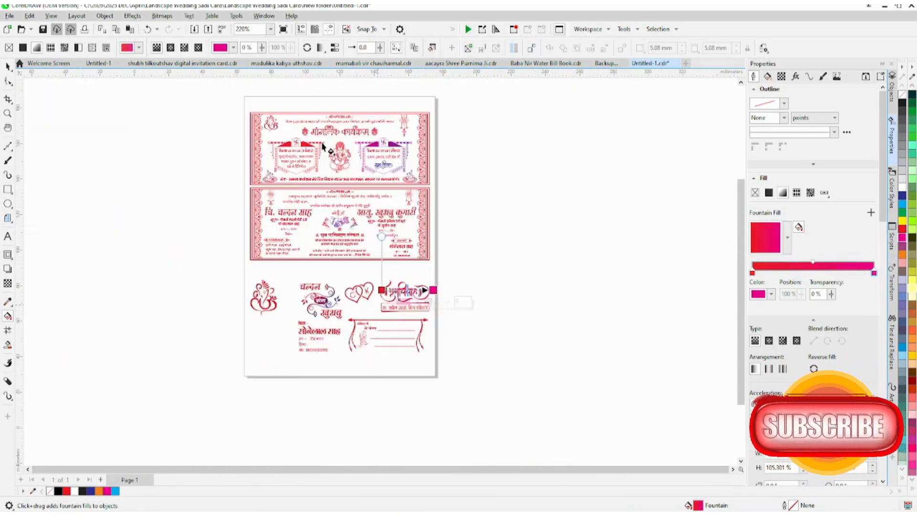
pyautogui.scroll(2, 323, 146)
pyautogui.scroll(1, 323, 146)
pyautogui.click(7, 66)
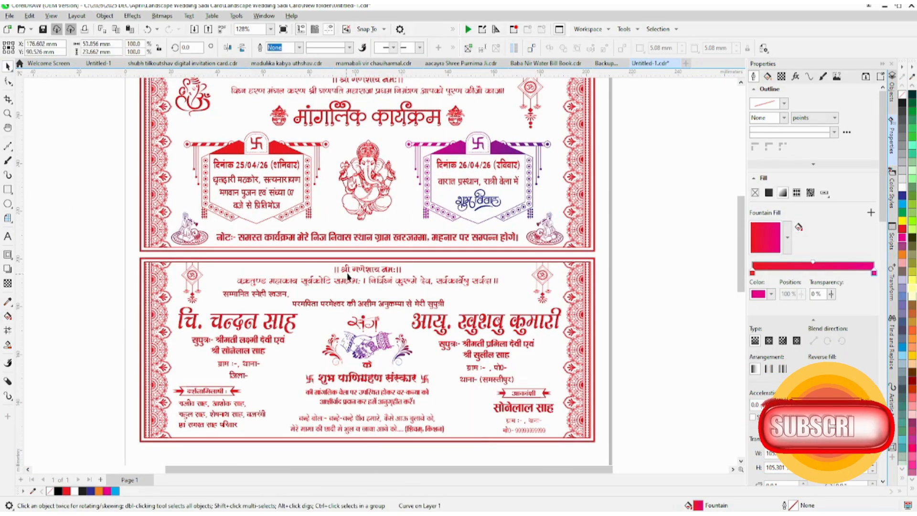
pyautogui.keyDown('ctrl'); pyautogui.click(337, 283); pyautogui.keyUp('ctrl')
pyautogui.doubleClick(337, 283)
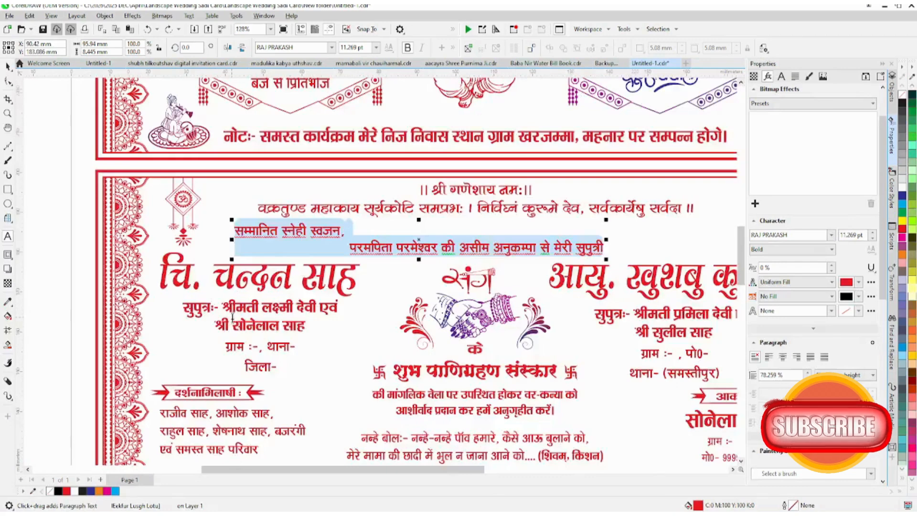
pyautogui.doubleClick(232, 317)
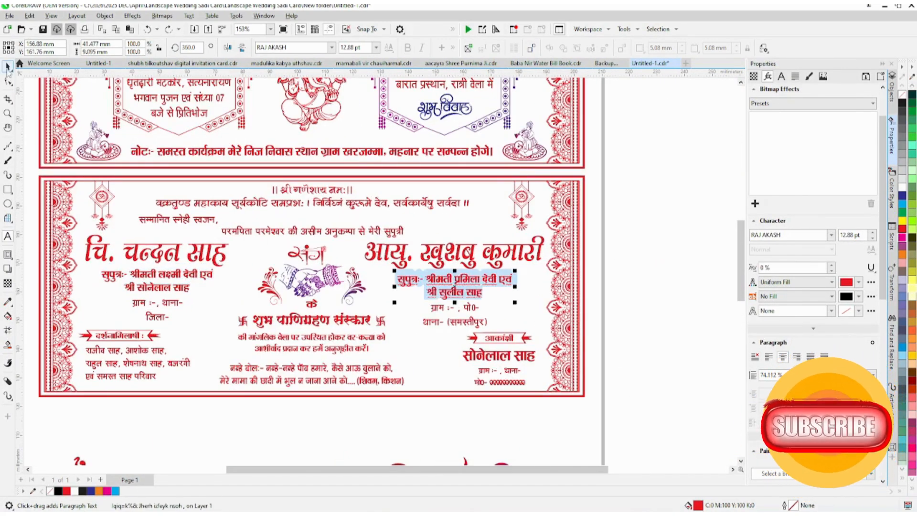
pyautogui.click(7, 67)
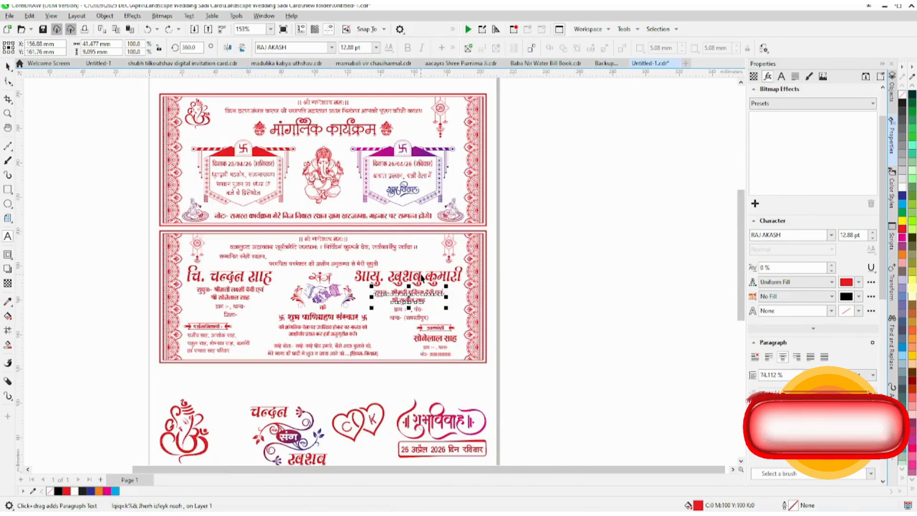
pyautogui.click(420, 275)
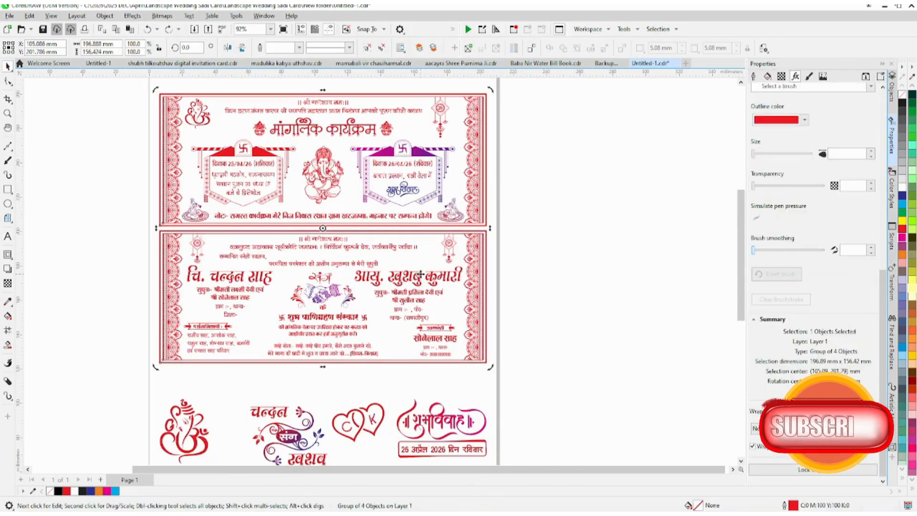
pyautogui.click(414, 282)
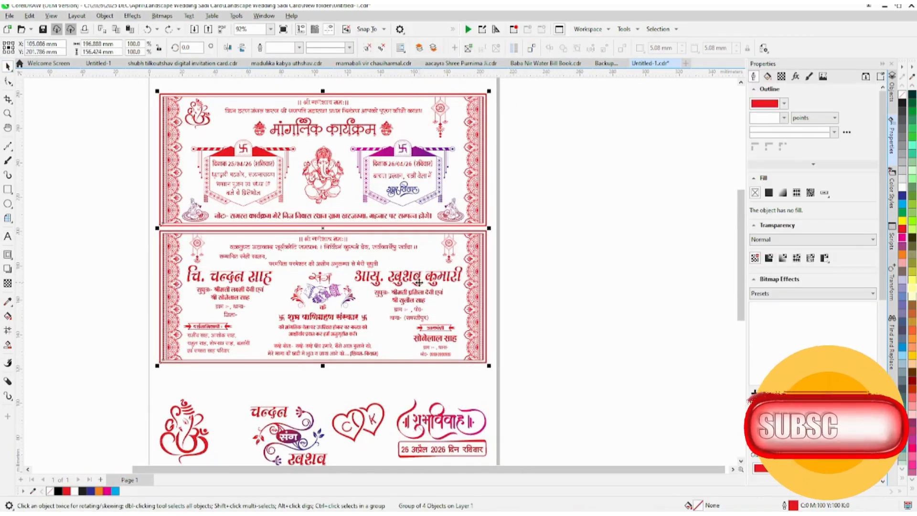
pyautogui.click(418, 284)
pyautogui.click(591, 284)
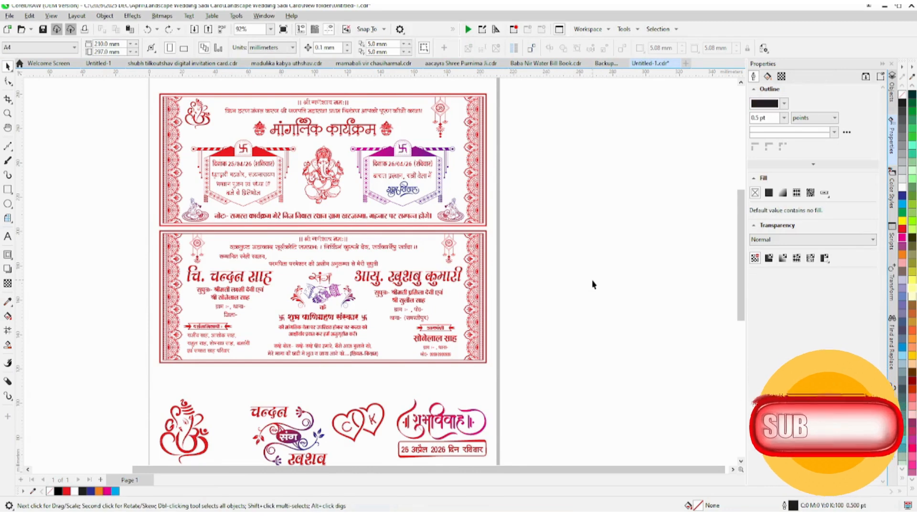
# Step: Place a copy of the date line दिनांक 26/04/26 (रविवार) from the upper card in the blank area beside the page
pyautogui.scroll(-1, 592, 284)
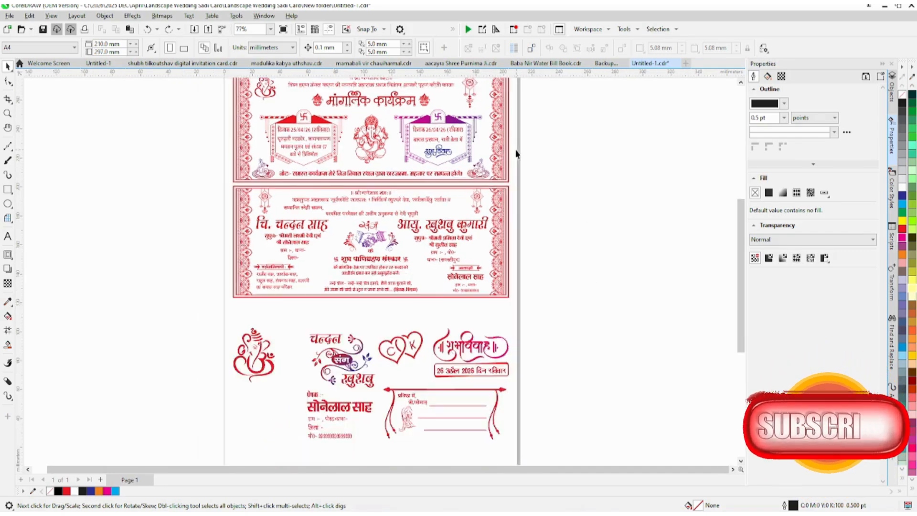
pyautogui.click(435, 147)
pyautogui.press('Right')
pyautogui.press('Up')
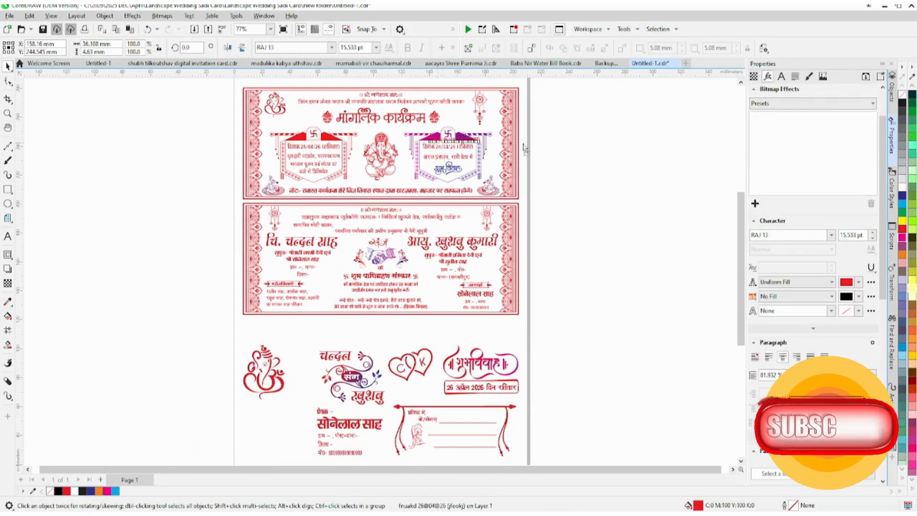
pyautogui.moveTo(524, 145); pyautogui.dragTo(617, 146)
pyautogui.scroll(3, 647, 133)
# Step: Replace the copied date text with "Every" and set its font to Khand Bold
pyautogui.press('F8')
pyautogui.hotkey('ctrl', 'a')
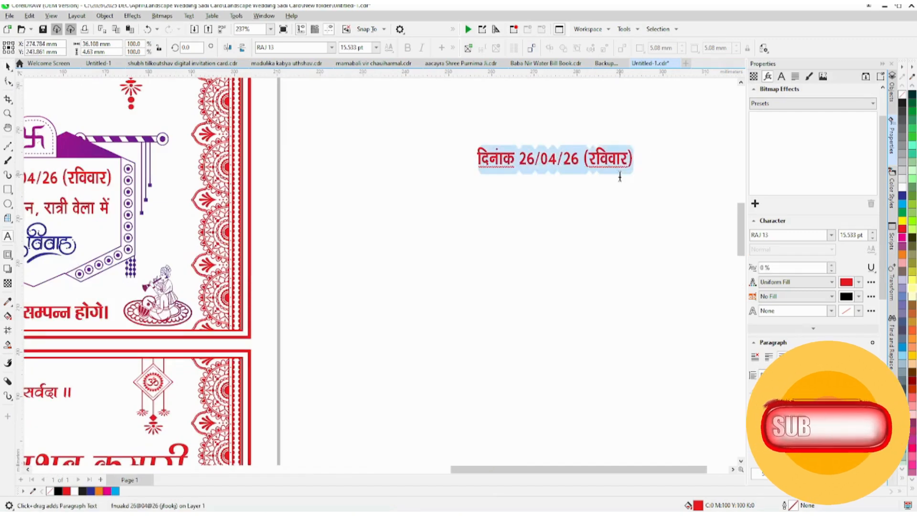
pyautogui.write('Every')
pyautogui.hotkey('ctrl', 'a')
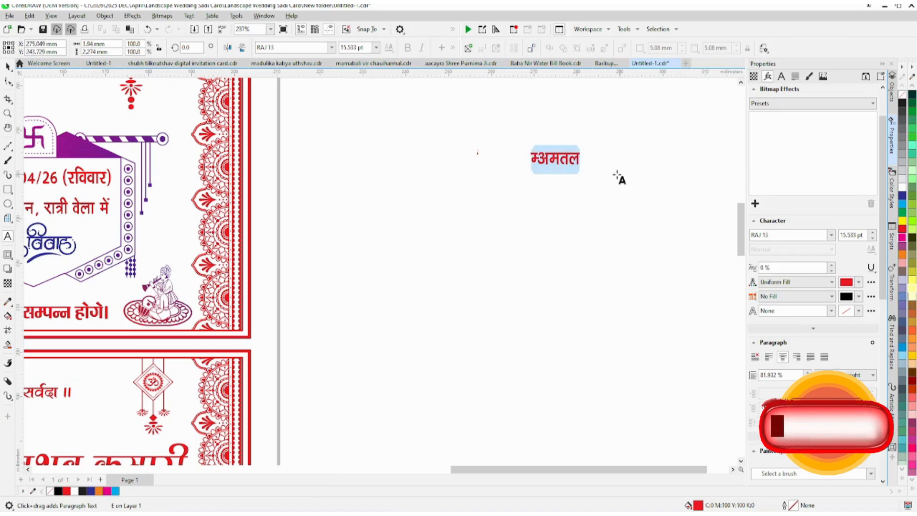
pyautogui.click(293, 48)
pyautogui.write('Khand')
pyautogui.press('Return')
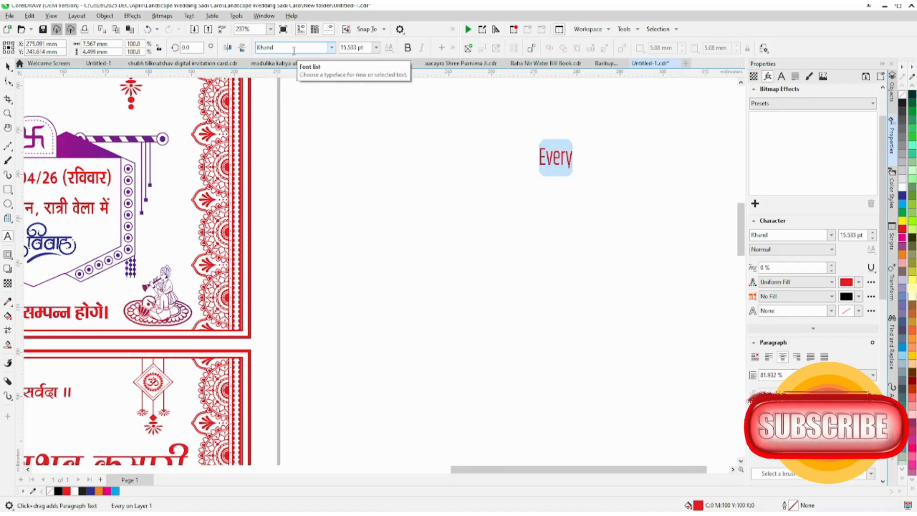
pyautogui.click(408, 48)
# Step: Extend the note beside the page to read "Every text is Editable"
pyautogui.click(574, 155)
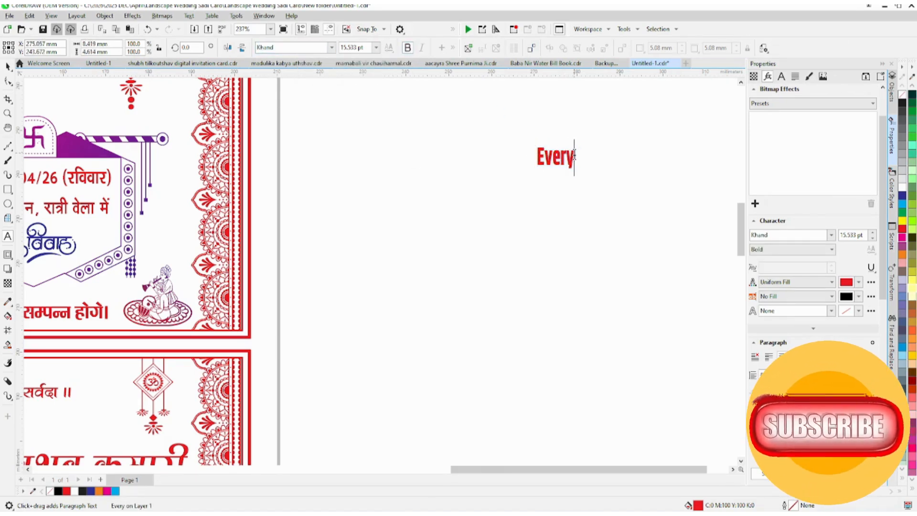
pyautogui.write('t')
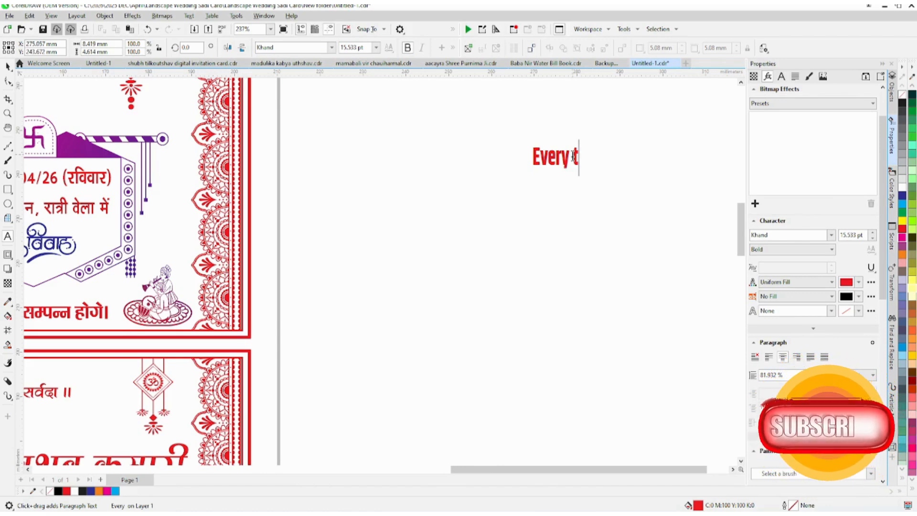
pyautogui.write('ext is')
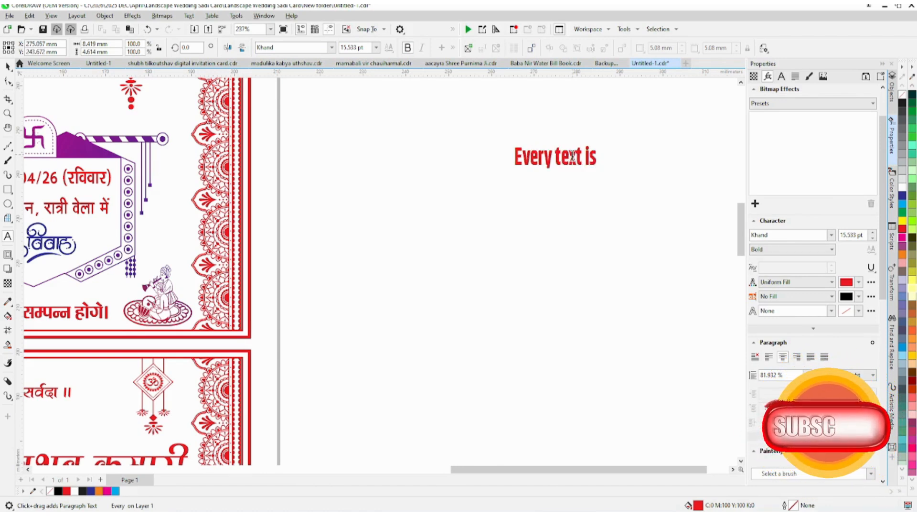
pyautogui.write(' Editable')
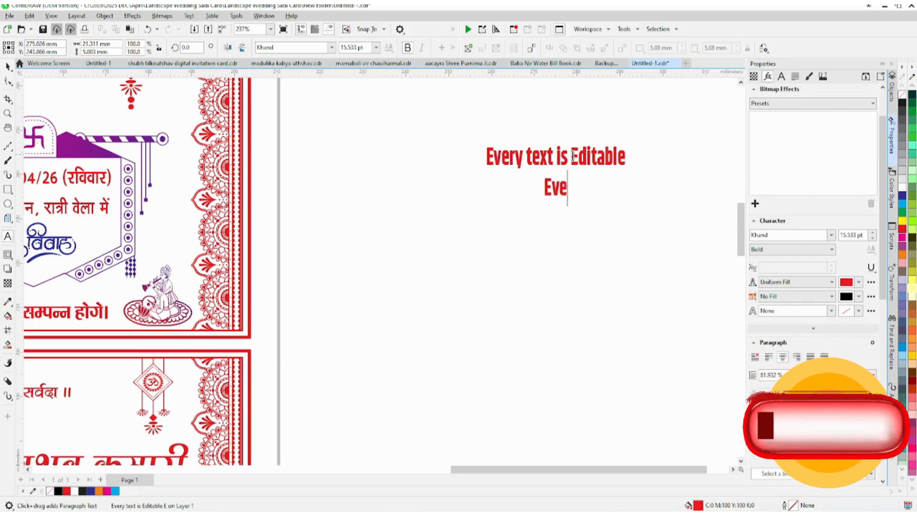
# Step: Remove the partly typed second line and repeat the line "Every text is Editable" below the first
pyautogui.press('BackSpace')
pyautogui.press('BackSpace')
pyautogui.press('BackSpace')
pyautogui.hotkey('ctrl', 'a')
pyautogui.hotkey('ctrl', 'c')
pyautogui.hotkey('ctrl', 'v')
pyautogui.hotkey('ctrl', 'v')
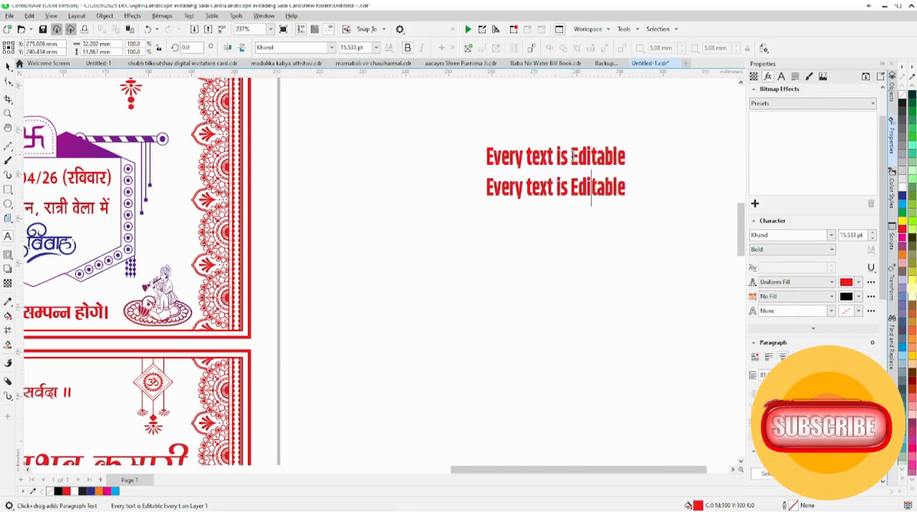
# Step: Change the second line of the note to "Every Vector/Clipart is Editable" and start a third line
pyautogui.hotkey('shift', 'Left')
pyautogui.hotkey('shift', 'Left')
pyautogui.hotkey('shift', 'Left')
pyautogui.write('Vecto')
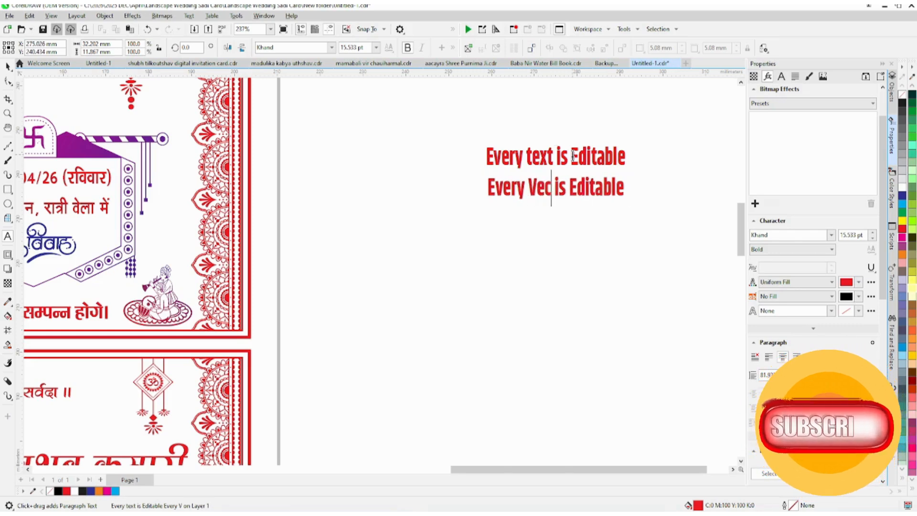
pyautogui.press('BackSpace')
pyautogui.press('BackSpace')
pyautogui.write('tor/')
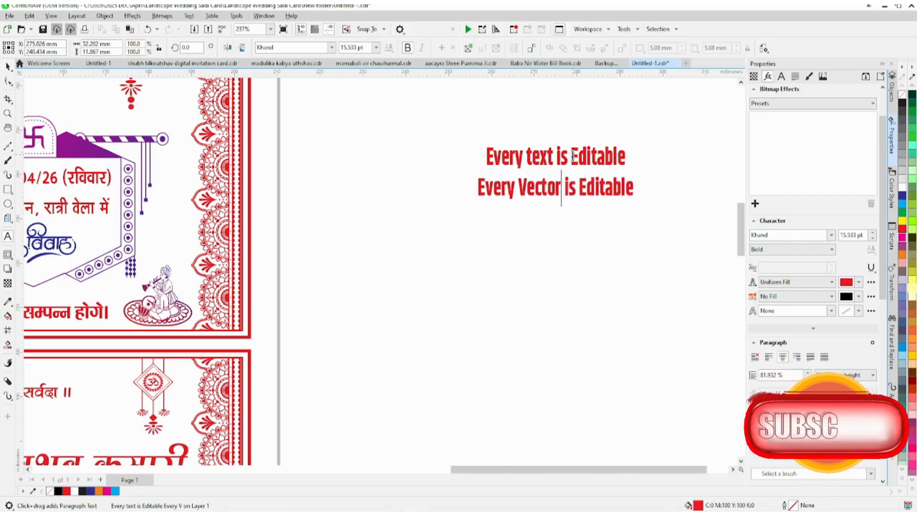
pyautogui.write('Clipart is Editable Eas')
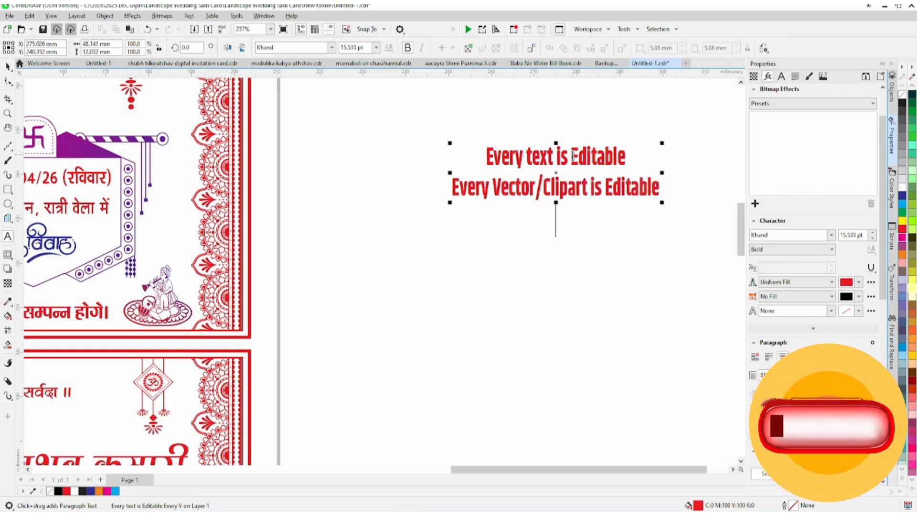
pyautogui.write('y to')
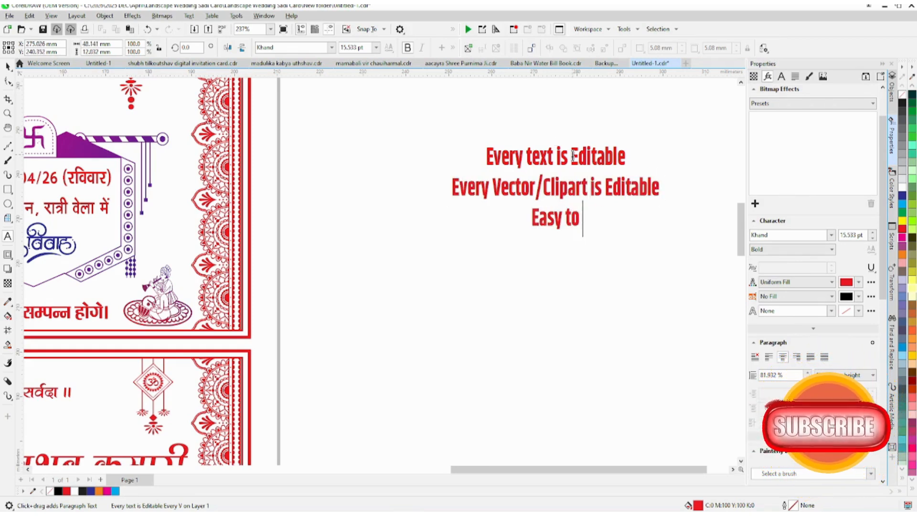
pyautogui.write(' Can')
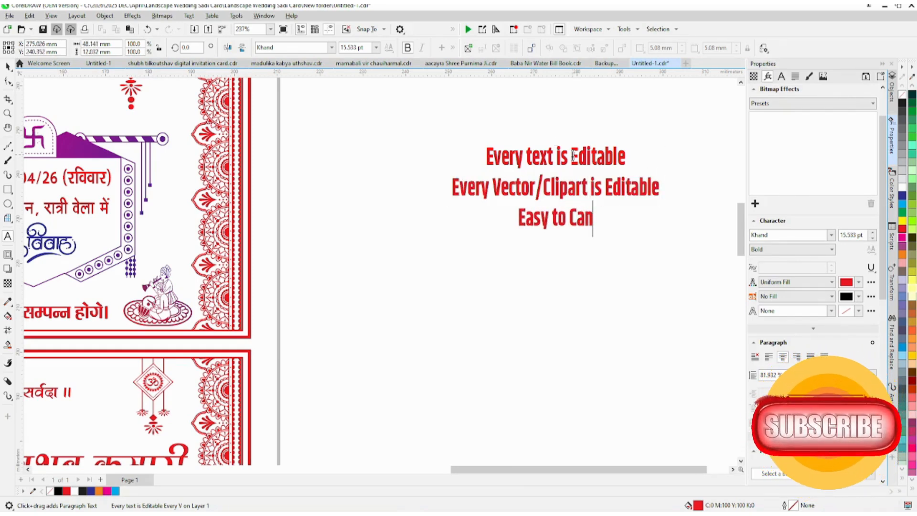
pyautogui.write('ge Colour')
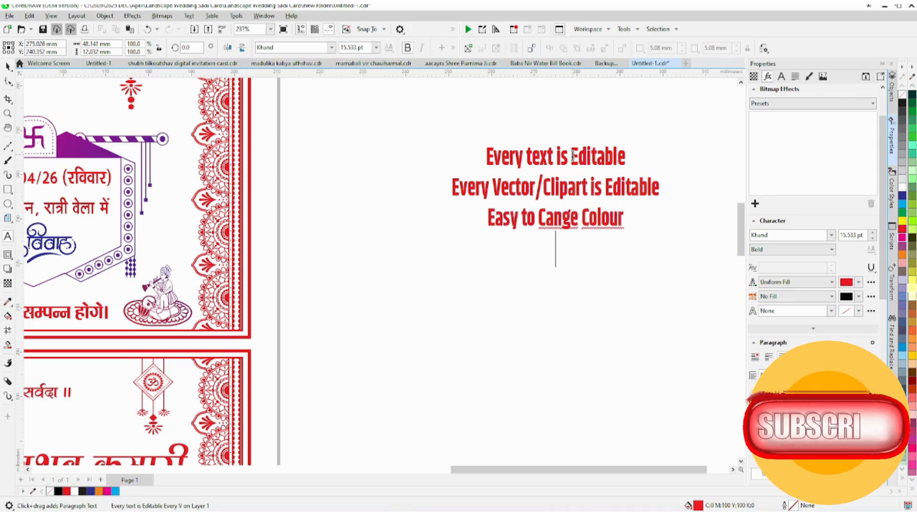
# Step: Add the lines "&", "Many things", "So Subscribe Us" and "Thank You" to the note, and deselect it
pyautogui.scroll(-3, 573, 156)
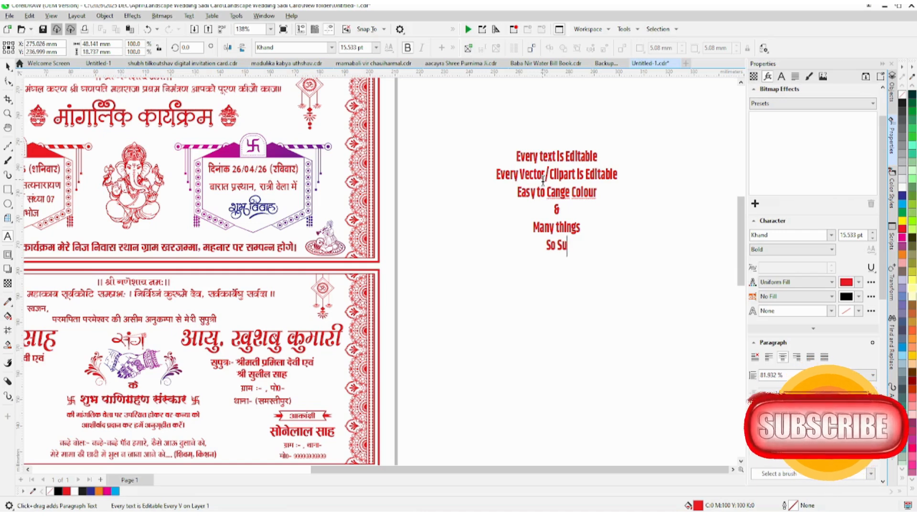
pyautogui.write('Us')
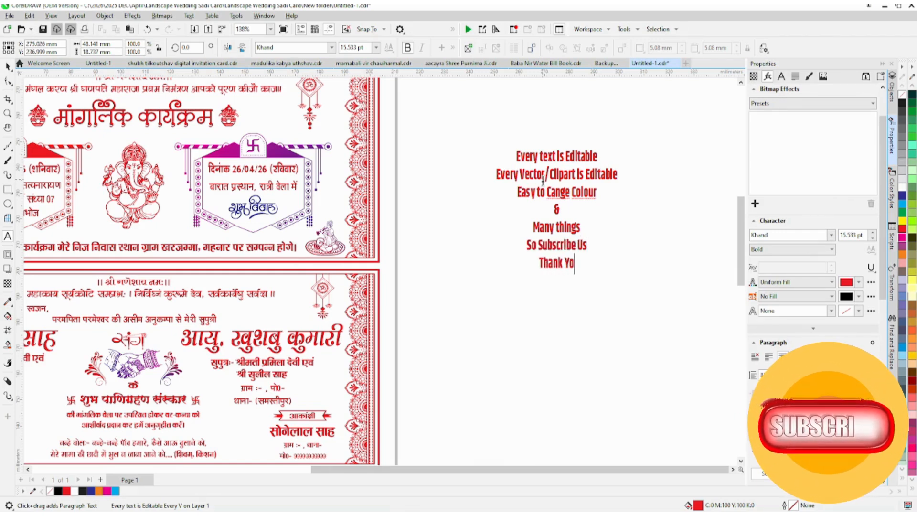
pyautogui.scroll(-2, 556, 174)
pyautogui.hotkey('ctrl', 'space')
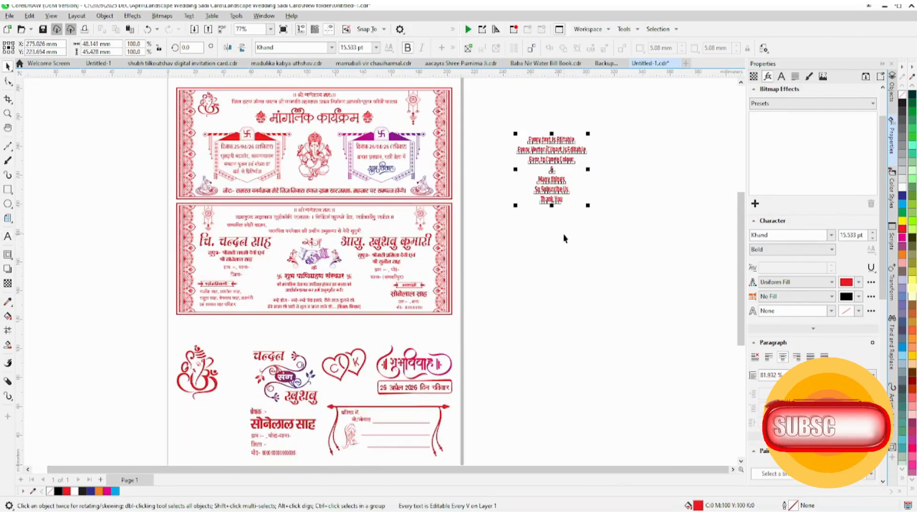
pyautogui.click(564, 237)
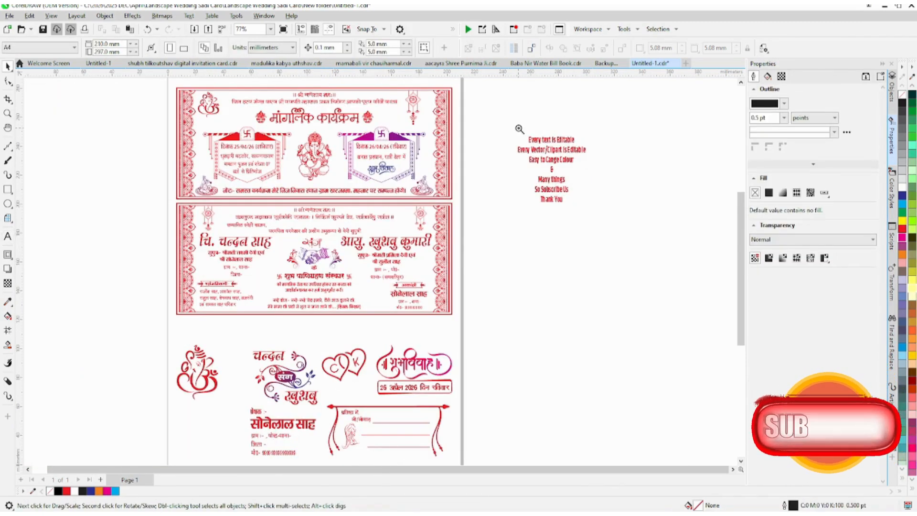
# Step: Break the note apart into separate lines and recolour the line "Every Vector/Clipart is Editable" dark blue
pyautogui.moveTo(515, 128); pyautogui.dragTo(527, 161)
pyautogui.moveTo(595, 213); pyautogui.dragTo(595, 213)
pyautogui.click(480, 177)
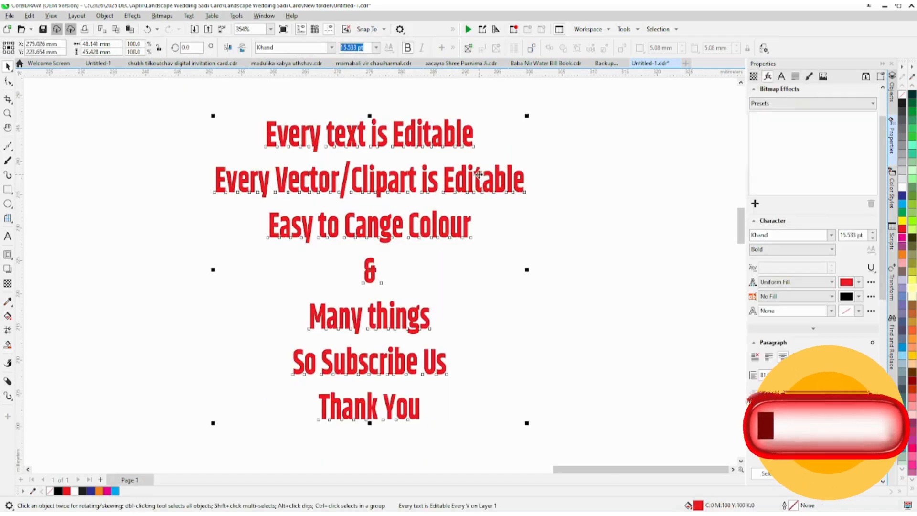
pyautogui.hotkey('ctrl', 'k')
pyautogui.click(479, 174)
pyautogui.click(903, 197)
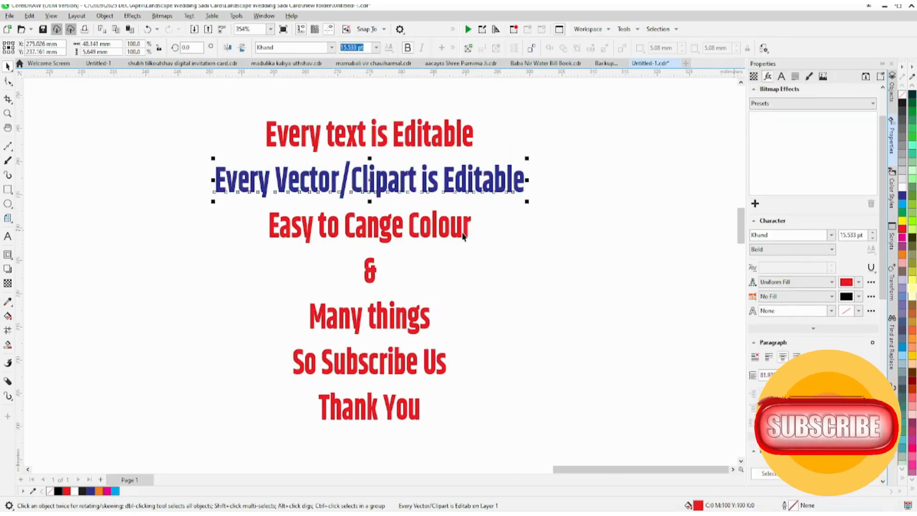
# Step: Apply a diagonal fountain fill from red to dark blue to the line "Easy to Cange Colour"
pyautogui.click(462, 234)
pyautogui.click(453, 230)
pyautogui.press('g')
pyautogui.moveTo(283, 209); pyautogui.dragTo(502, 271)
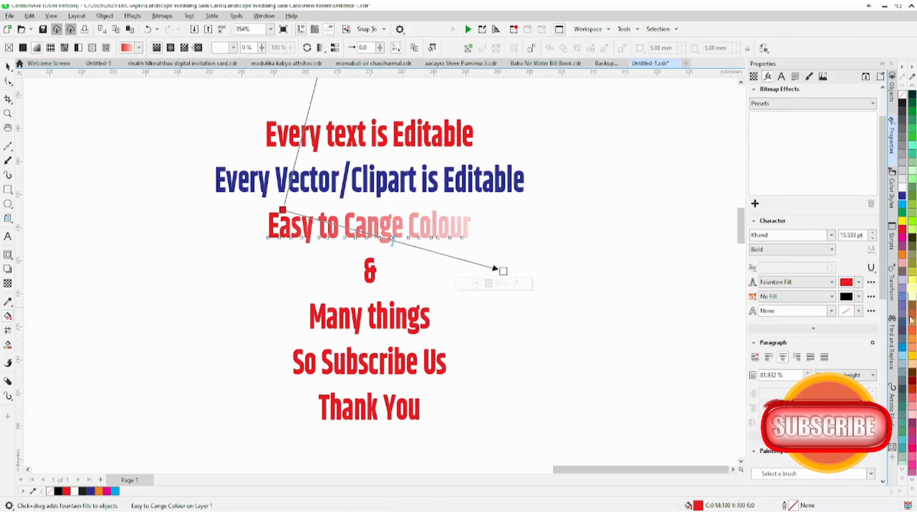
pyautogui.click(902, 238)
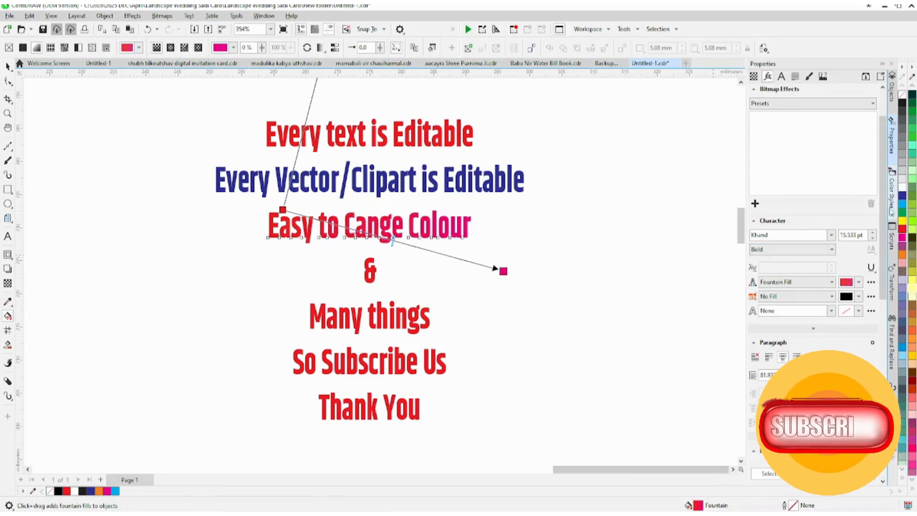
pyautogui.click(902, 196)
# Step: Recolour the line "Many things" dark green and "Thank You" dark blue, and deselect the text
pyautogui.click(365, 311)
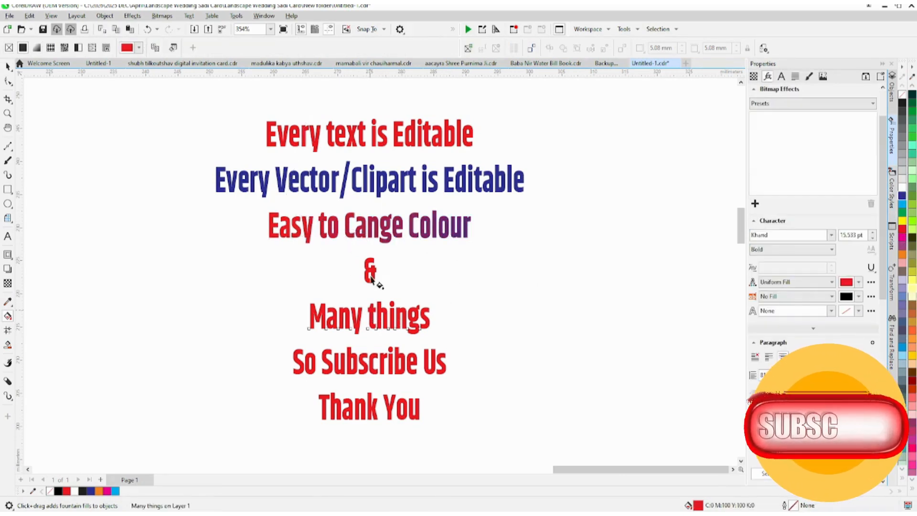
pyautogui.press('space')
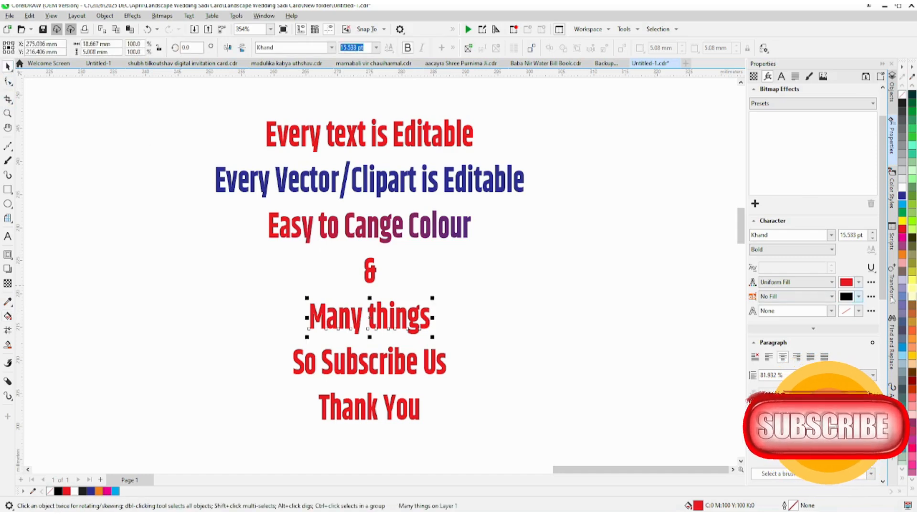
pyautogui.click(910, 108)
pyautogui.click(425, 363)
pyautogui.click(402, 414)
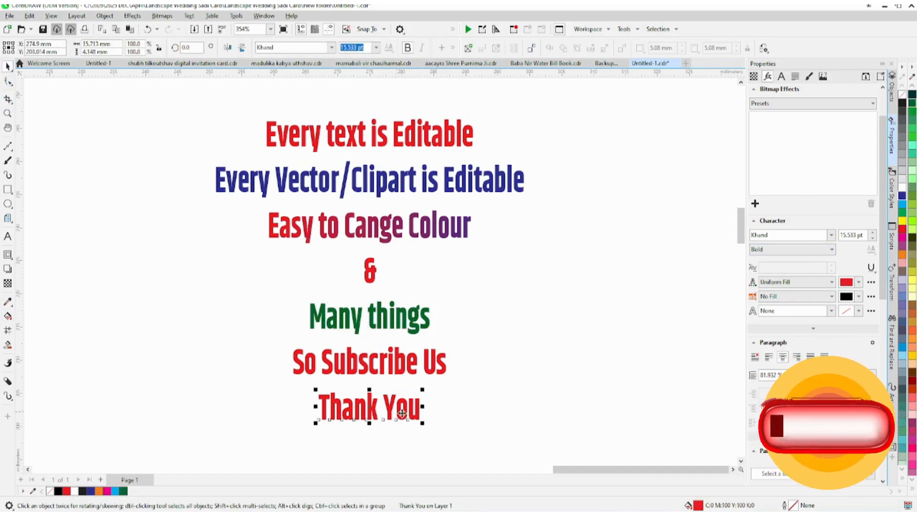
pyautogui.click(903, 199)
pyautogui.click(617, 281)
# Step: Stretch all seven note lines horizontally about their centre to a width of about 62 mm, and deselect them
pyautogui.scroll(-2, 471, 139)
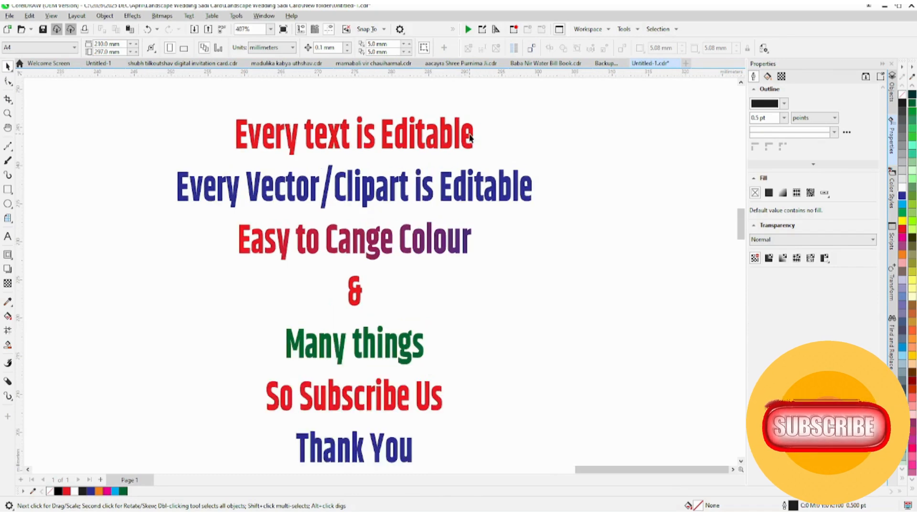
pyautogui.hotkey('ctrl', 'a')
pyautogui.moveTo(522, 250); pyautogui.dragTo(559, 255)
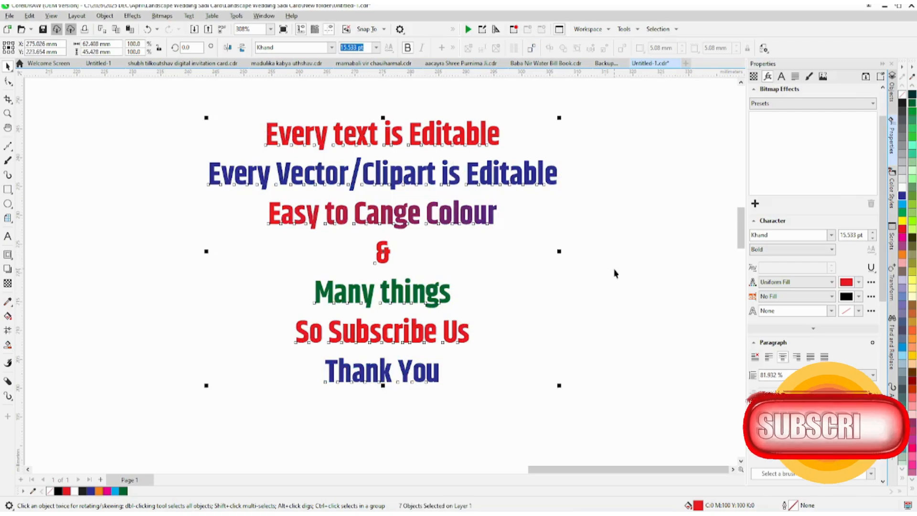
pyautogui.click(614, 271)
pyautogui.scroll(-3, 614, 271)
pyautogui.scroll(2, 614, 271)
pyautogui.scroll(-2, 573, 262)
pyautogui.scroll(2, 549, 267)
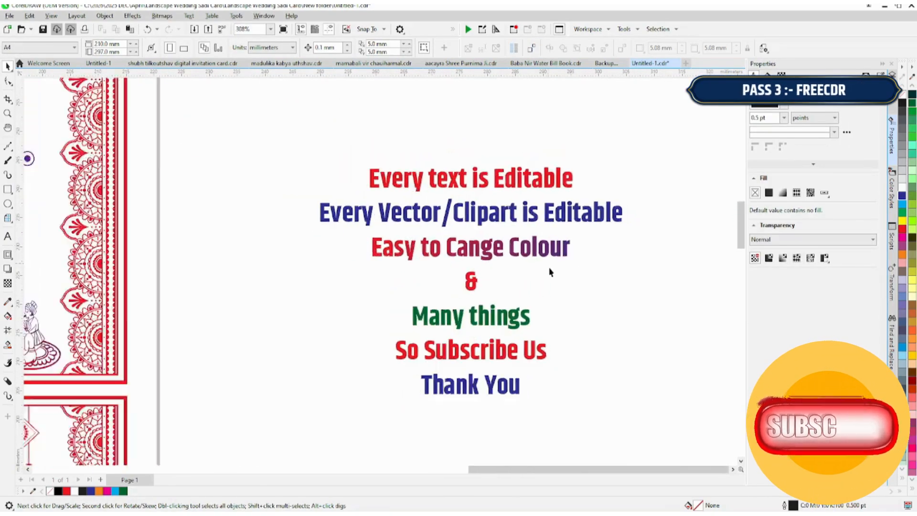
pyautogui.scroll(-4, 549, 267)
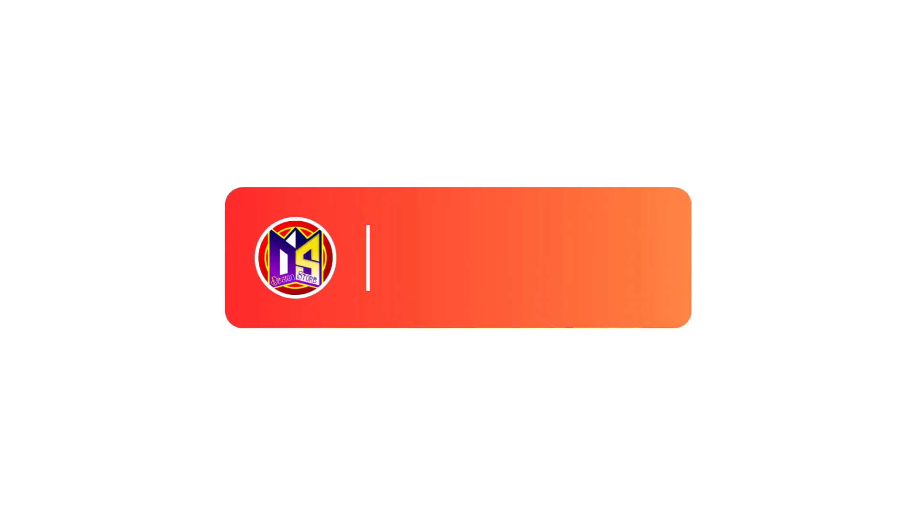